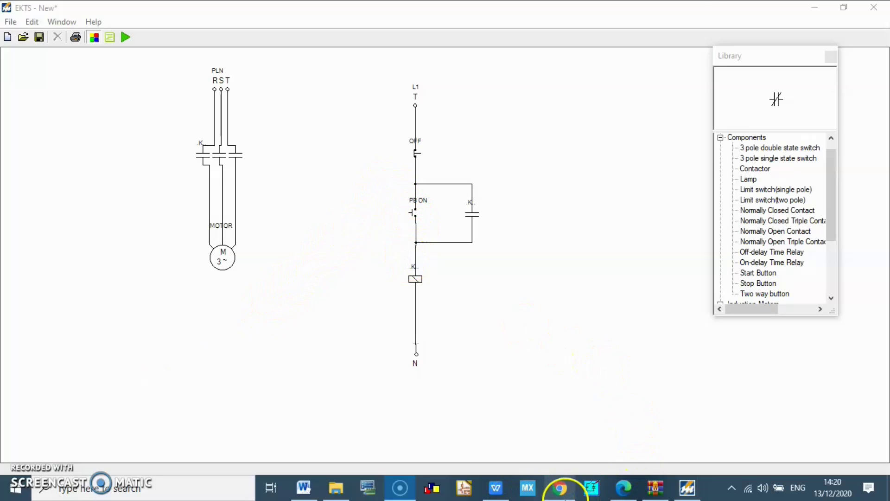
- Switch to Chrome to examine the reference start/stop contactor control diagram, and return to the EKTS drawing
left_click(564, 491)
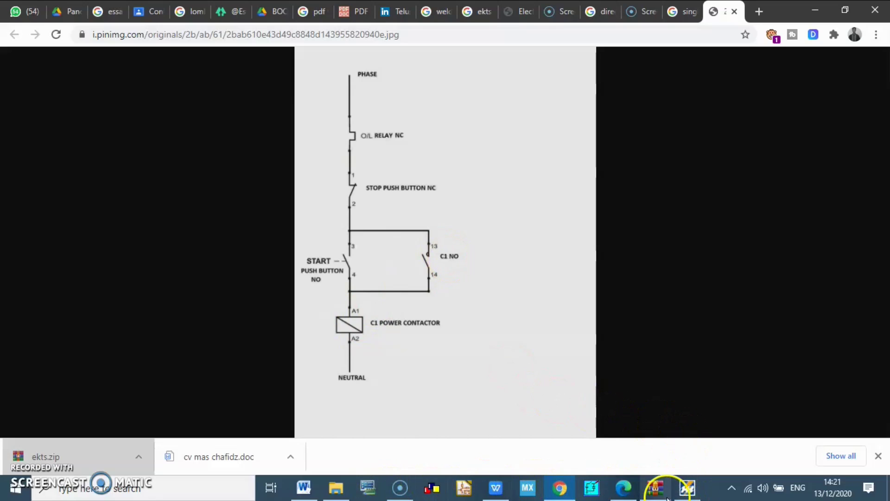
left_click(688, 487)
left_click(194, 141)
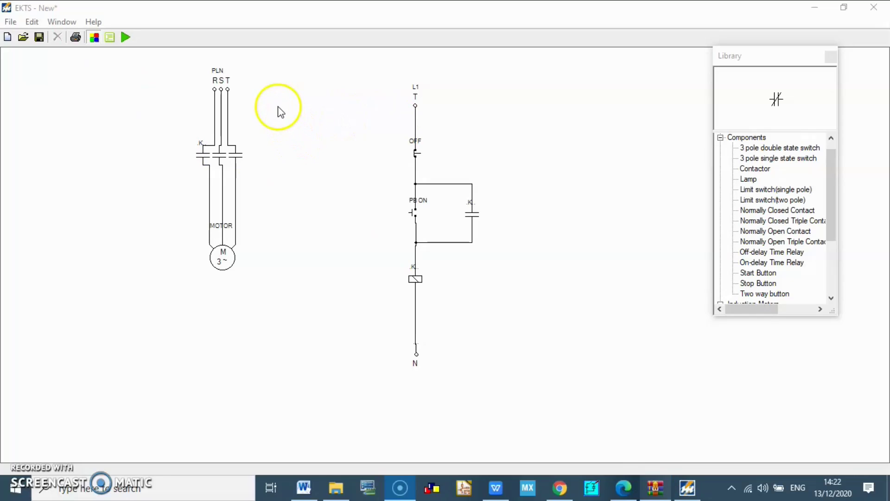
- Simulate the existing circuit, starting the motor with PB ON and stopping it with OFF, and end the simulation
left_click(125, 38)
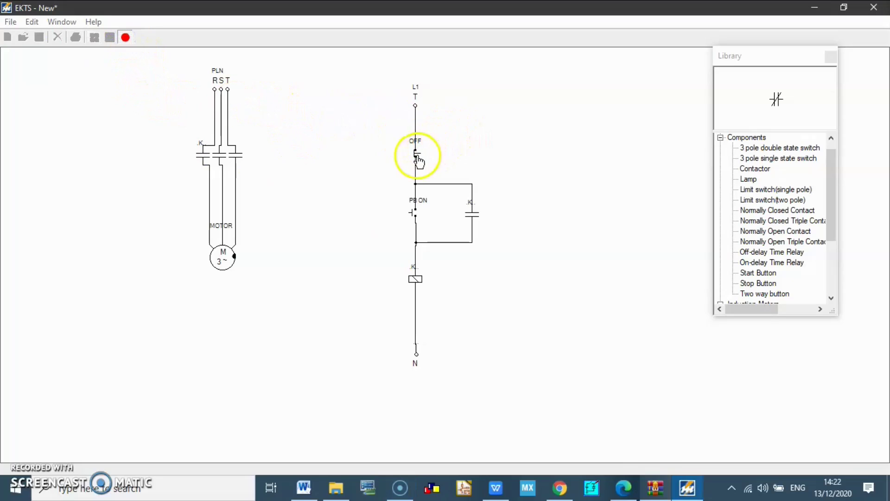
left_click(414, 218)
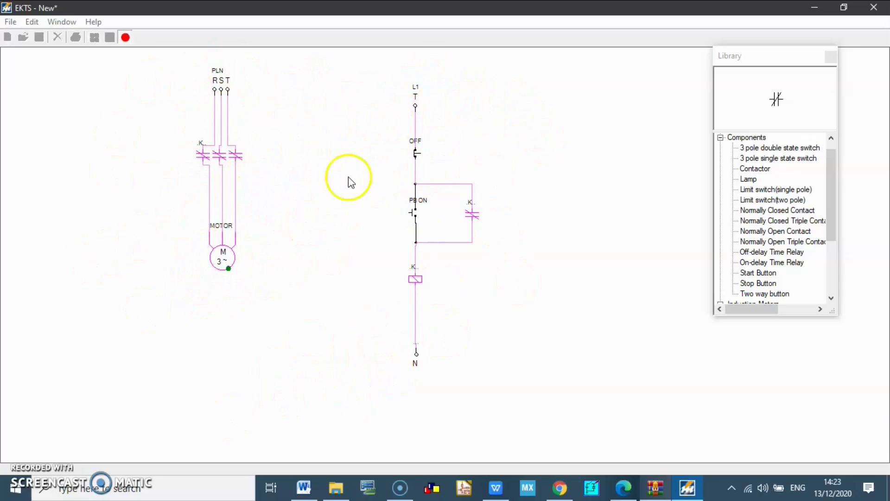
left_click(418, 158)
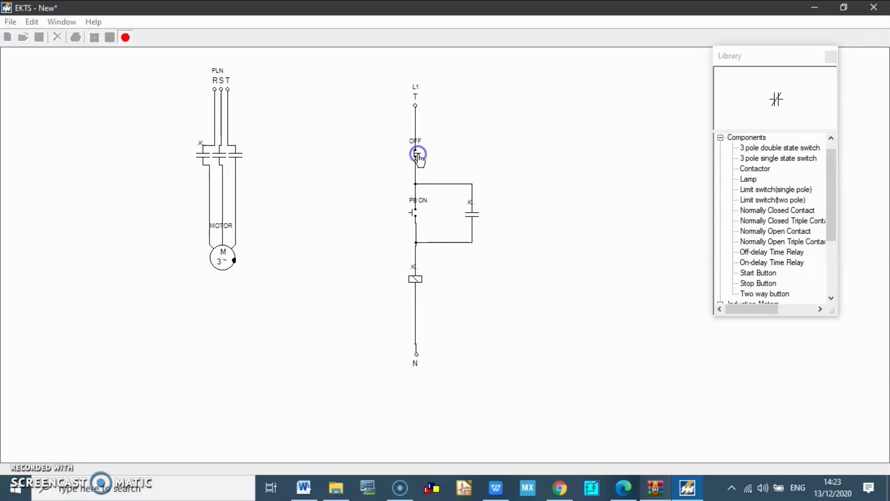
left_click(125, 37)
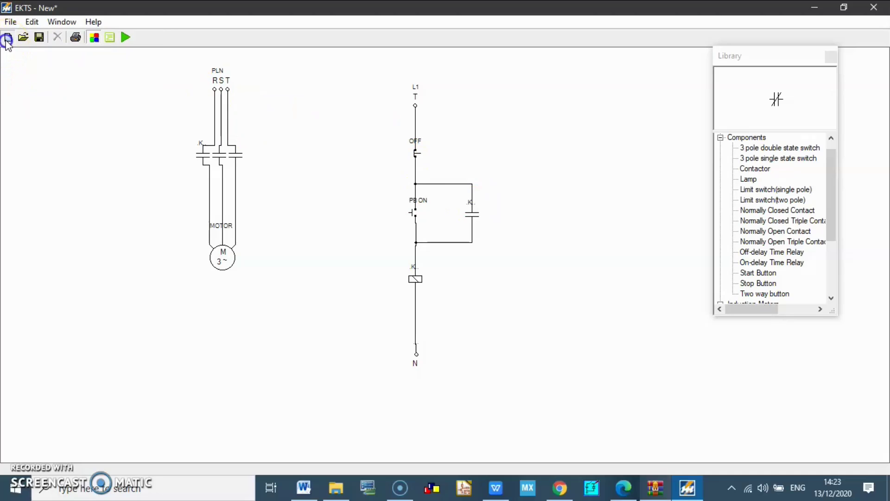
- Create a new blank drawing and place an L1 AC power supply in its upper-left area
left_click(7, 37)
left_click(463, 287)
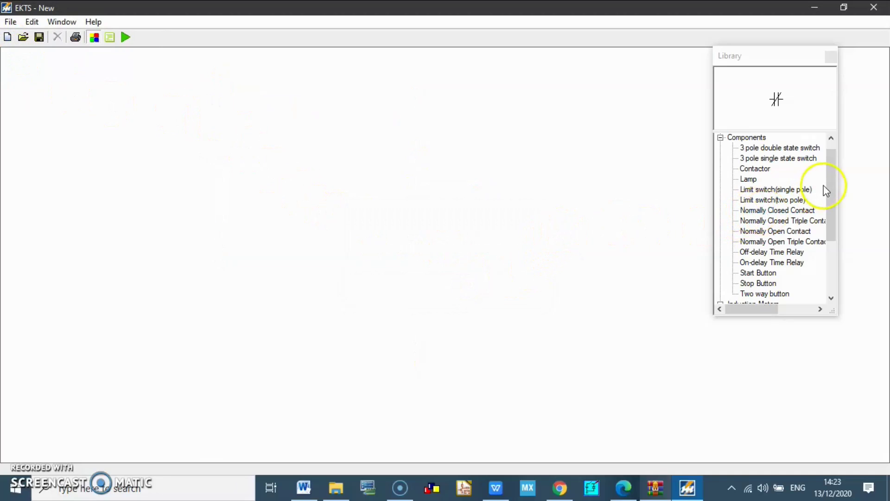
left_click(721, 137)
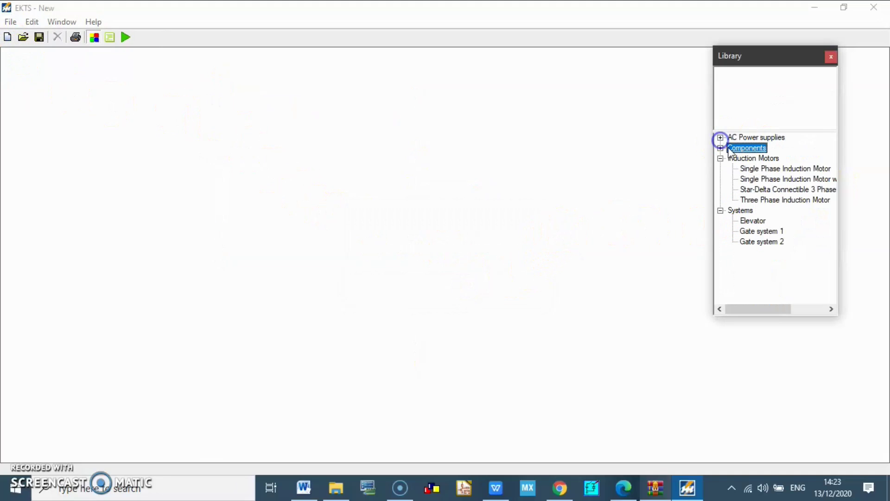
left_click(720, 137)
left_click(745, 158)
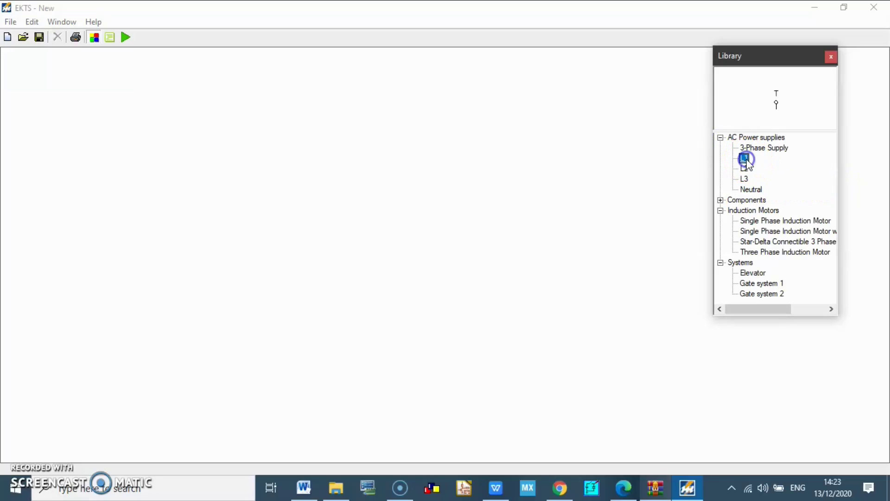
left_click_drag(746, 160, 238, 121)
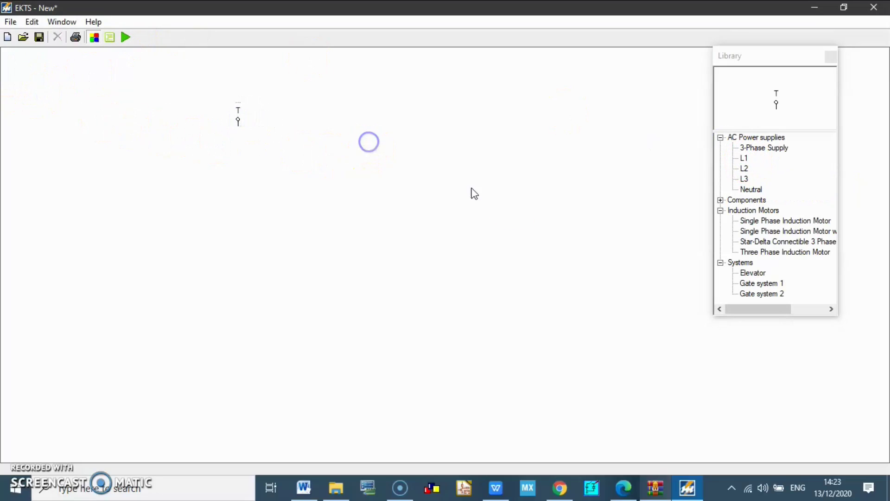
- Add a Stop Button component and place it below the L1 supply
left_click(721, 137)
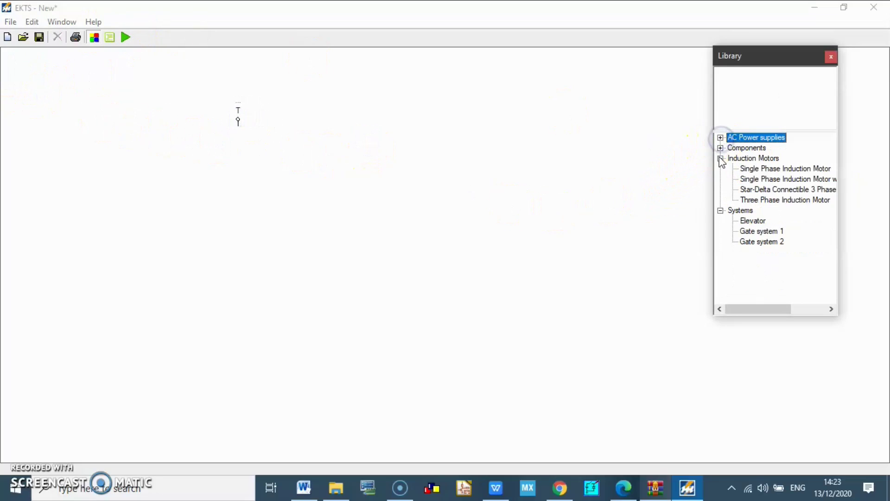
left_click(721, 148)
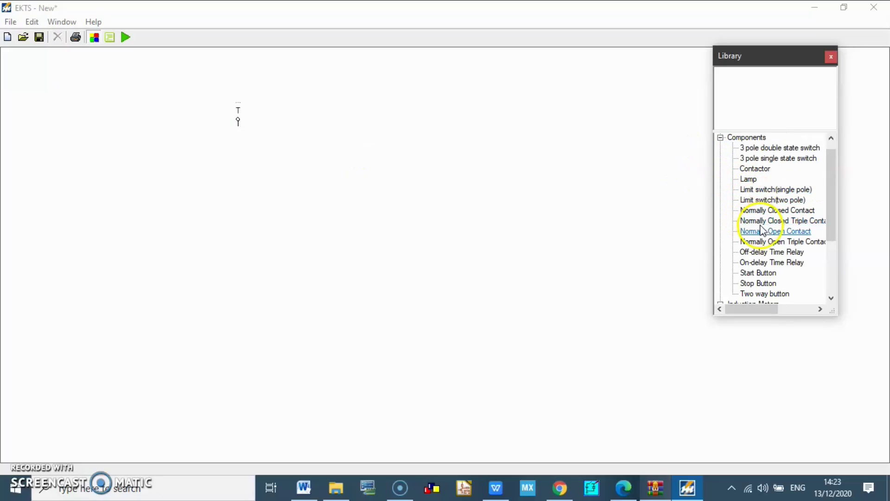
left_click(759, 283)
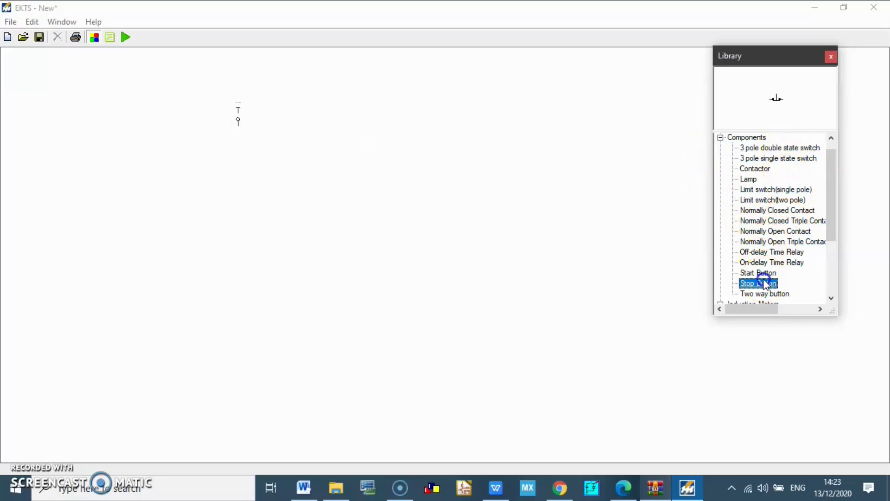
double_click(759, 283)
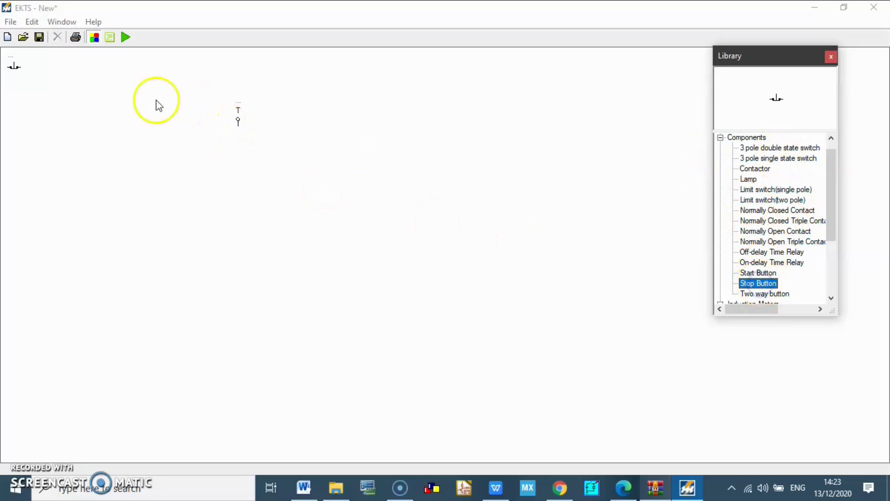
left_click(17, 67)
left_click_drag(14, 67, 234, 179)
- Rotate the stop button 90 degrees to stand vertically and shift it slightly right of the L1 supply
right_click(242, 178)
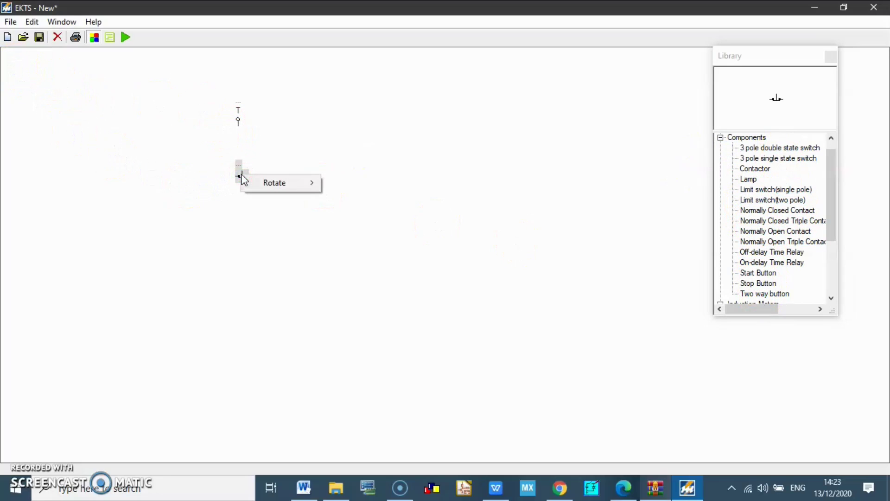
left_click(275, 141)
right_click(244, 177)
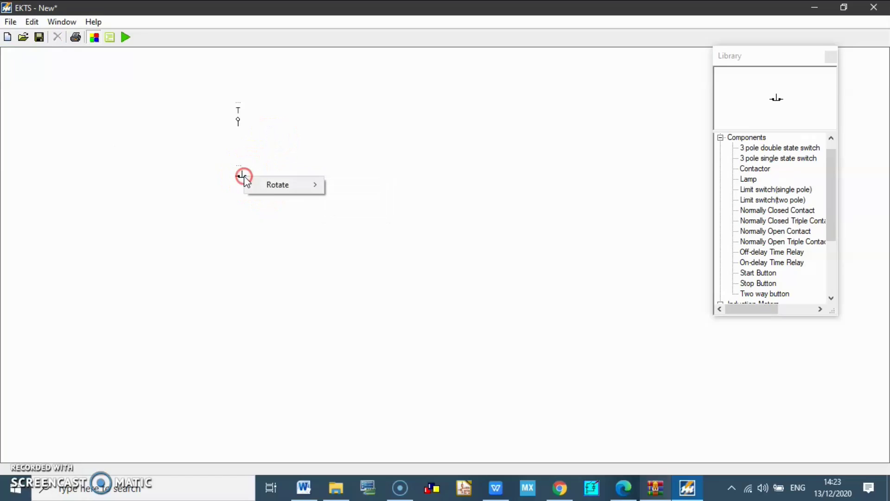
left_click(338, 185)
left_click(243, 178)
left_click(242, 177)
left_click_drag(238, 176, 273, 174)
left_click(334, 164)
- Add a Start Button, rotate it 90 degrees, and align it directly below the stop button
scroll(798, 204, "down", 3)
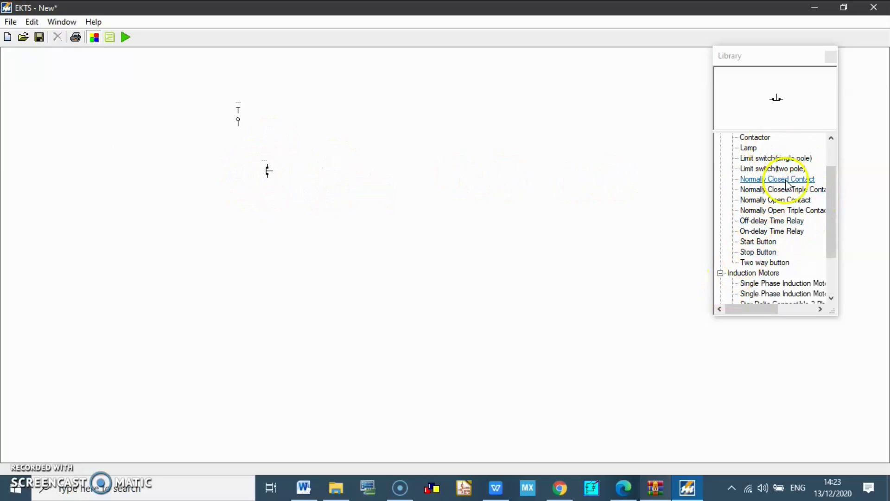
scroll(765, 205, "up", 2)
scroll(774, 214, "down", 2)
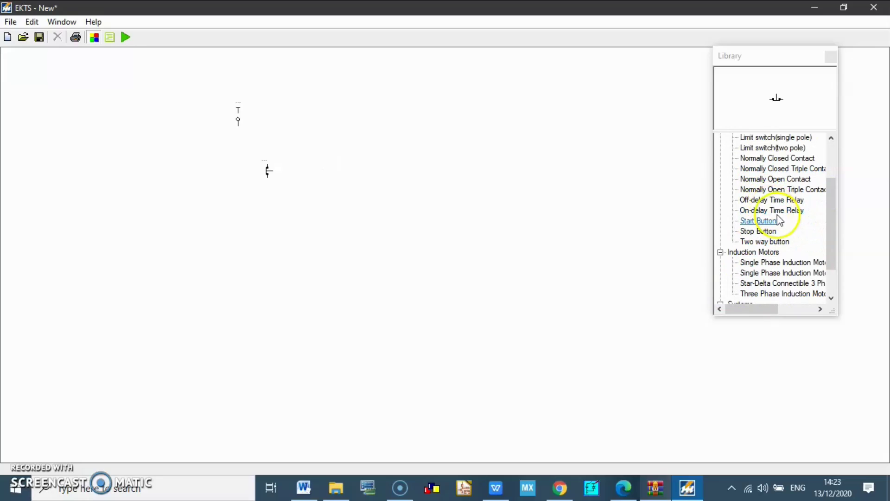
left_click_drag(759, 220, 267, 234)
right_click(274, 245)
mouse_move(312, 251)
left_click(378, 249)
right_click(275, 244)
left_click(305, 227)
- Add a Contactor component and place it directly below the start button
scroll(779, 222, "down", 2)
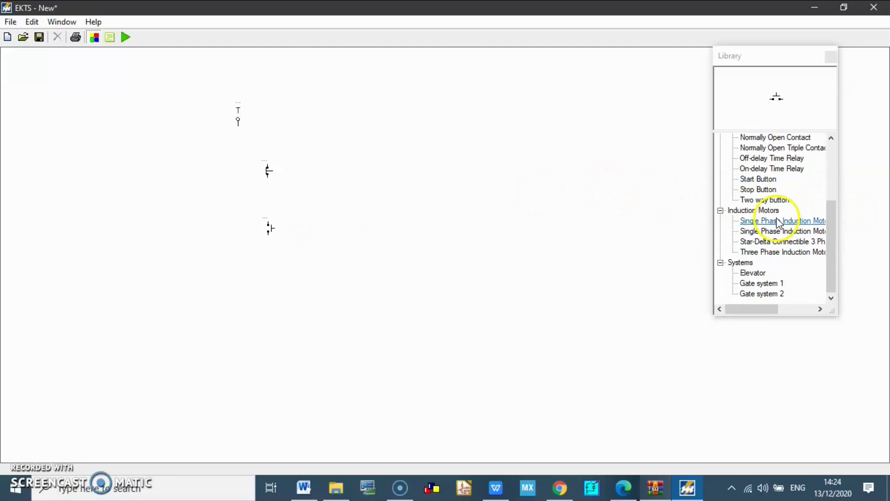
scroll(779, 222, "up", 4)
left_click(721, 148)
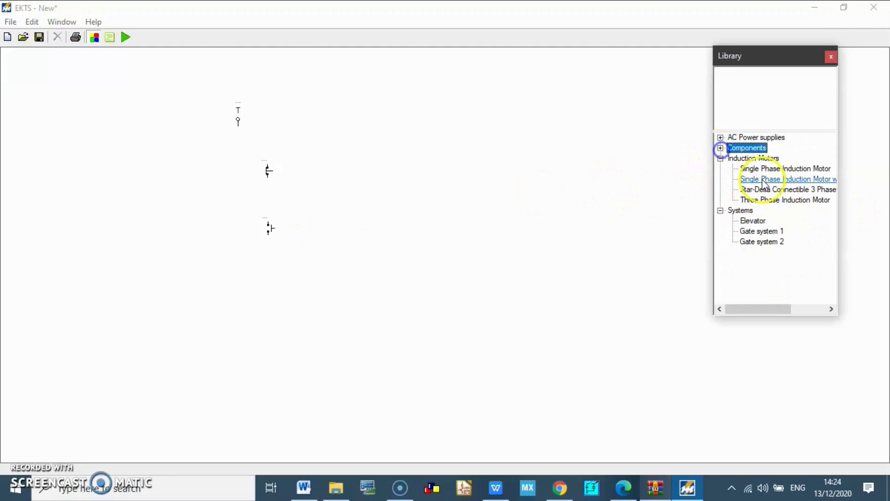
left_click(720, 148)
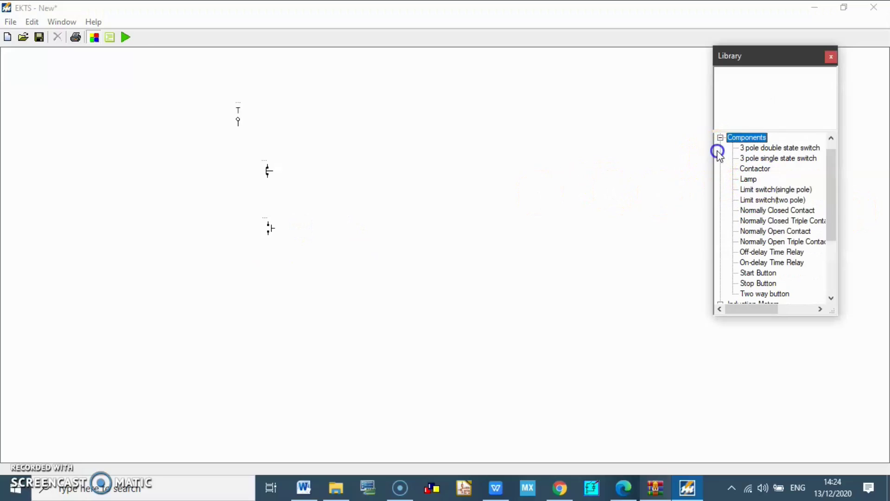
left_click(755, 168)
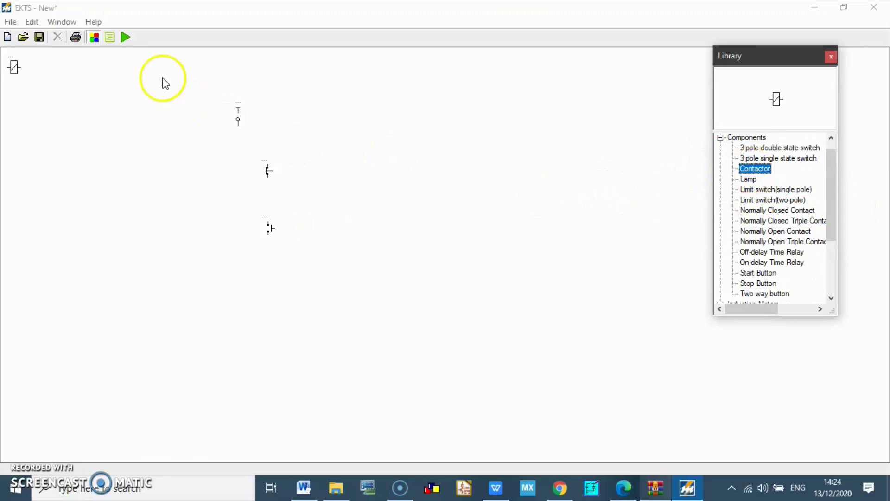
left_click(13, 66)
left_click_drag(14, 67, 266, 289)
- Rotate the contactor coil 90 degrees and align it vertically under the start button
right_click(266, 290)
mouse_move(293, 304)
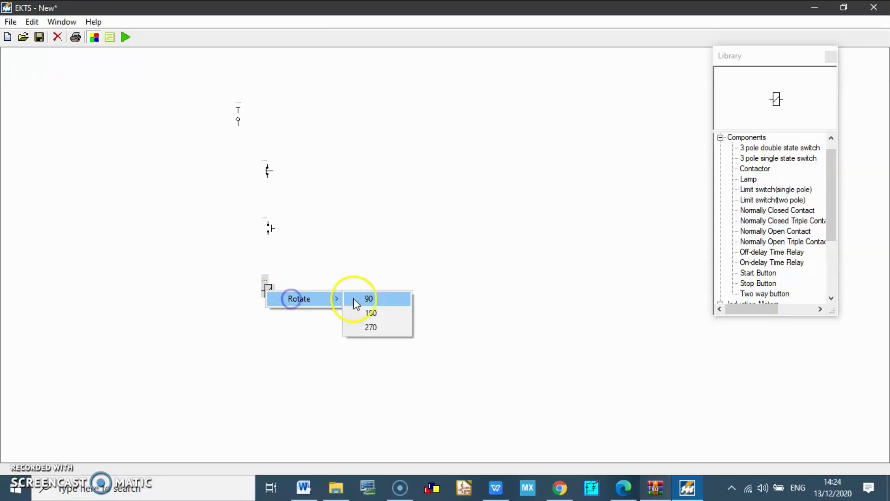
left_click(354, 298)
left_click(270, 290)
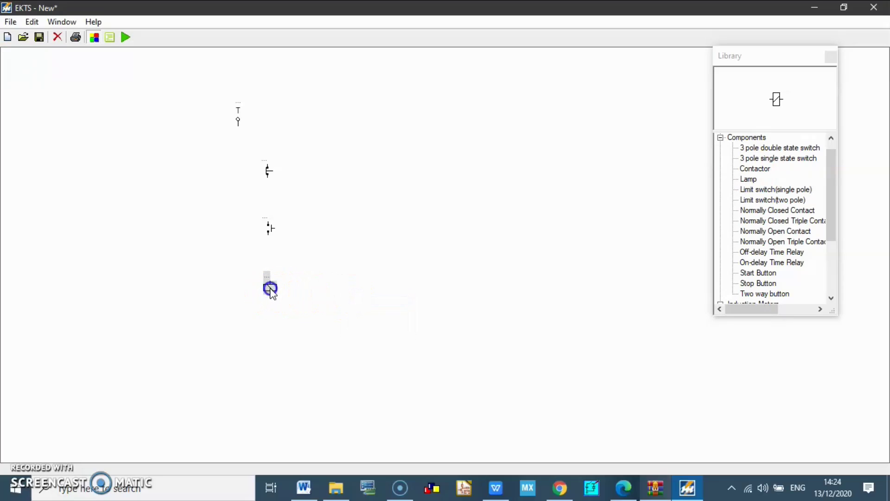
left_click(362, 278)
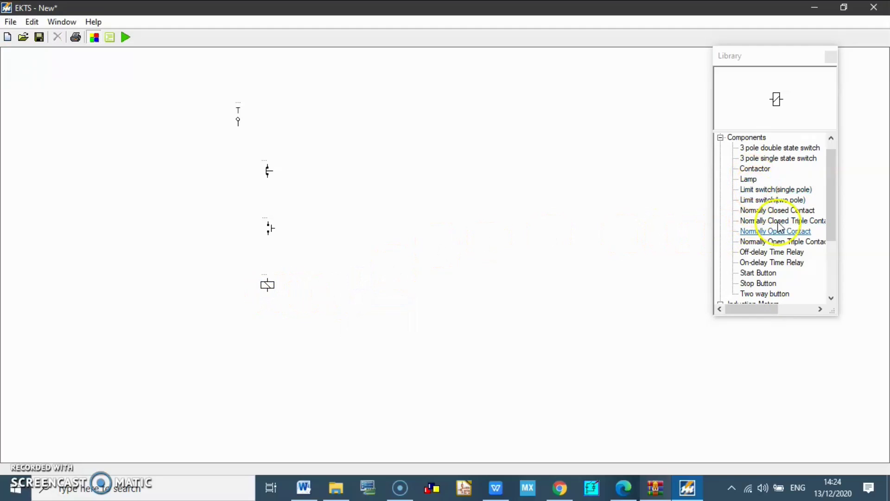
- Add a Normally Open Contact and place it to the right of the start button, at the same height
scroll(779, 240, "down", 2)
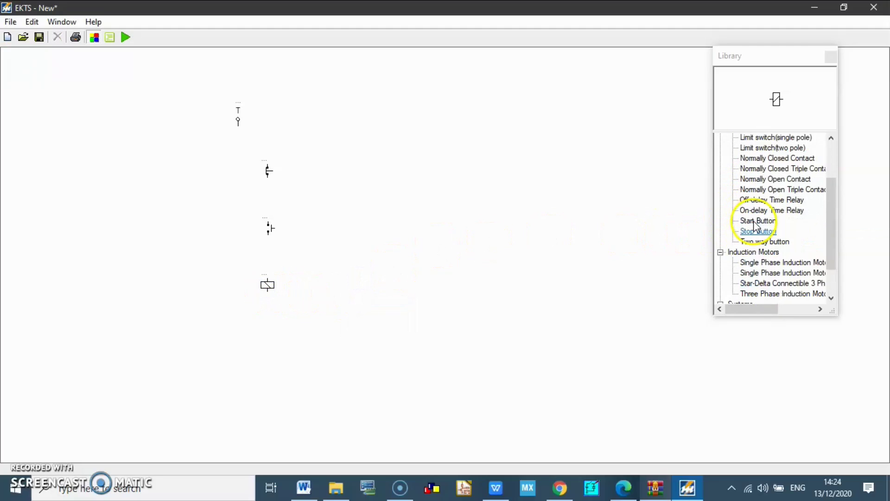
scroll(759, 225, "up", 2)
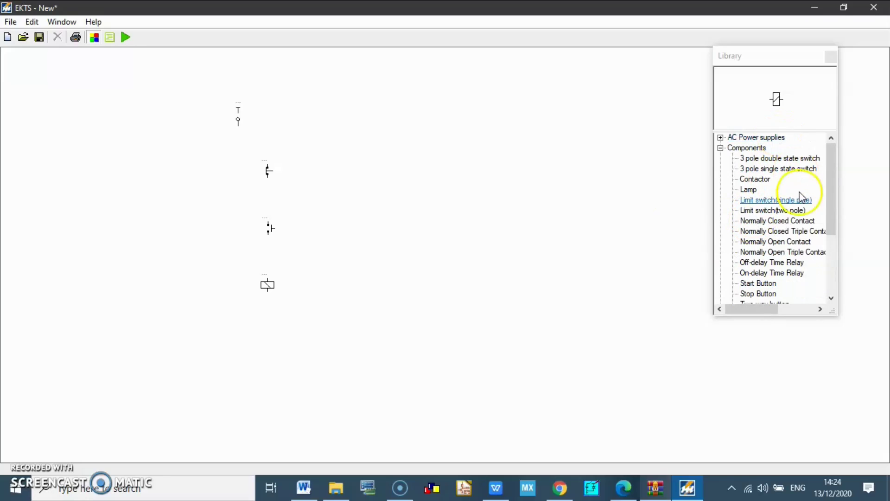
left_click(778, 220)
left_click(788, 242)
left_click(13, 68)
left_click_drag(14, 70, 339, 233)
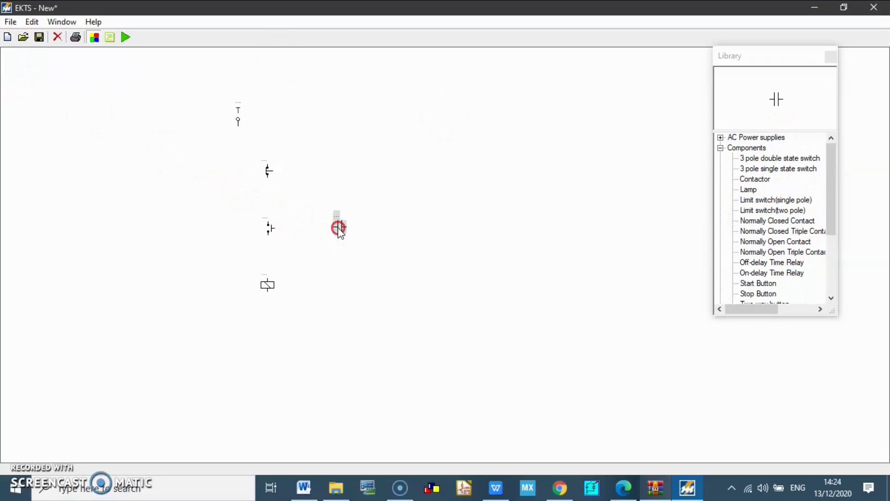
- Rotate the normally open contact 90 degrees so that its terminals point up and down
right_click(340, 232)
mouse_move(371, 234)
left_click(447, 234)
left_click(335, 228)
left_click(339, 227)
left_click(385, 233)
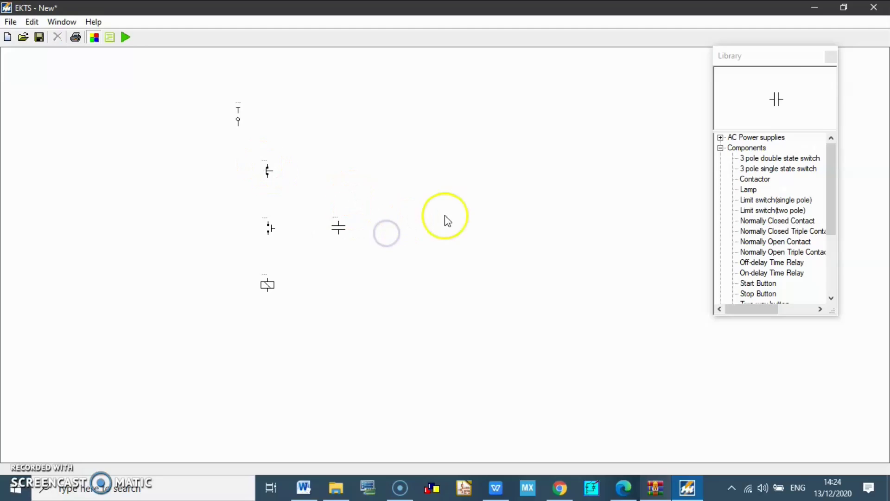
- Add a Neutral supply terminal and place it below and slightly left of the contactor coil
scroll(779, 233, "down", 4)
scroll(751, 213, "up", 4)
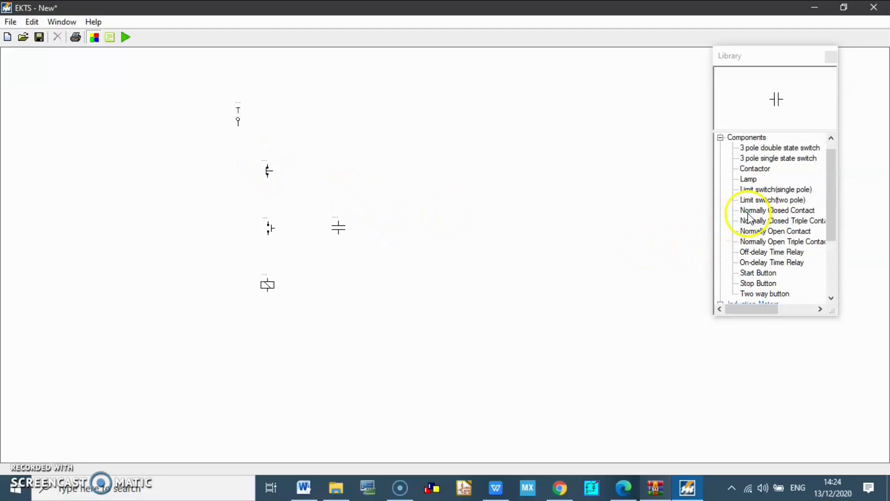
left_click(721, 148)
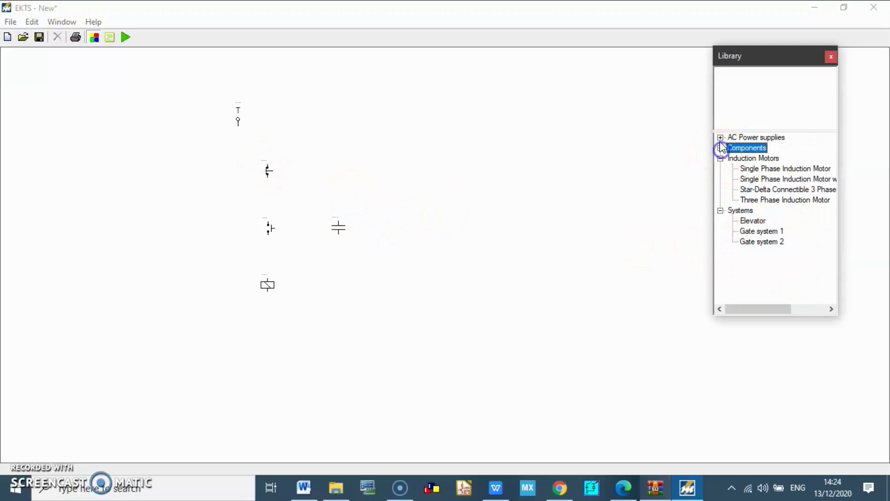
left_click(720, 138)
left_click(747, 189)
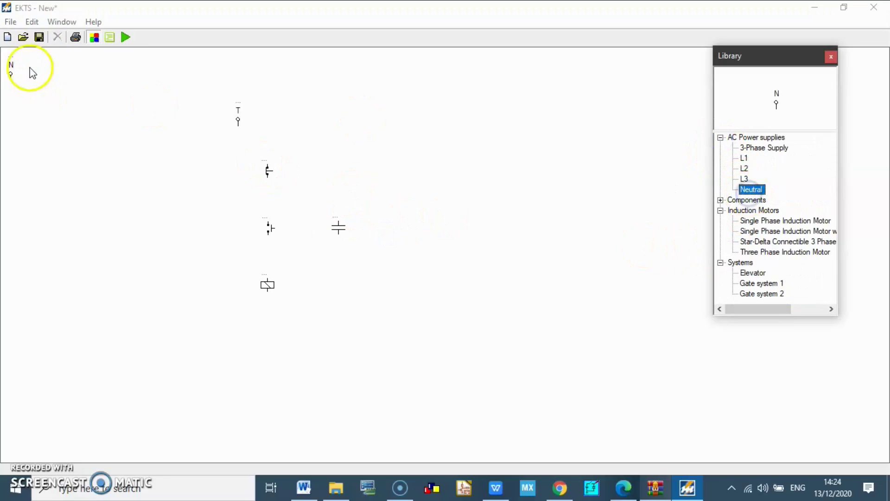
left_click(45, 134)
left_click_drag(45, 133, 229, 345)
- Rotate the neutral terminal 180 degrees so its connection faces up, and move it slightly lower
right_click(232, 348)
mouse_move(255, 358)
left_click(333, 371)
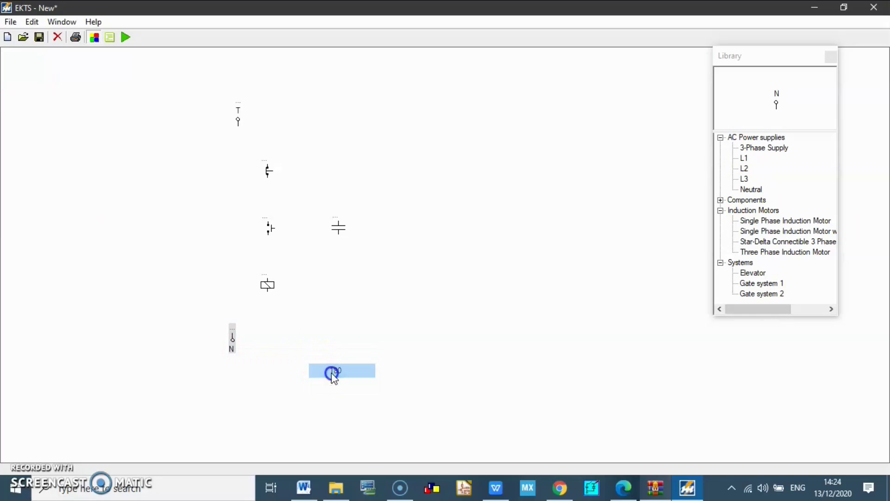
left_click_drag(233, 342, 233, 352)
left_click(280, 341)
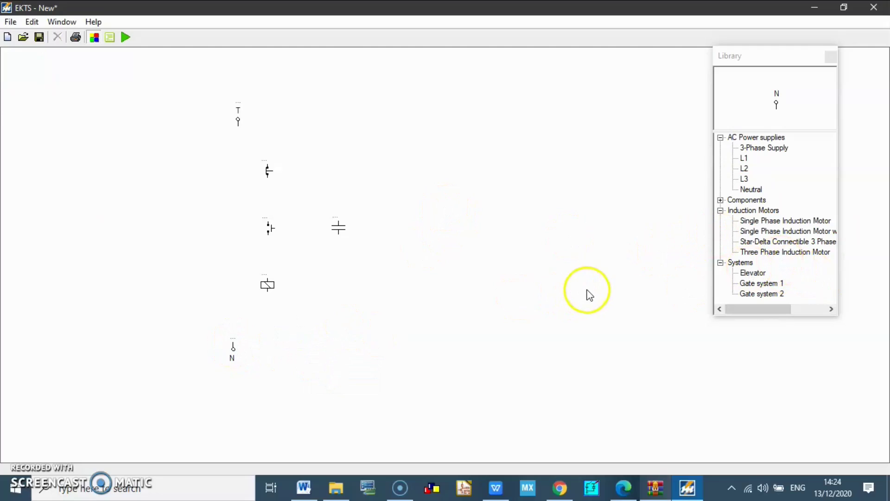
- Wire the T supply terminal in series through the stop button, start button and contactor coil to the neutral terminal
left_click_drag(239, 127, 268, 166)
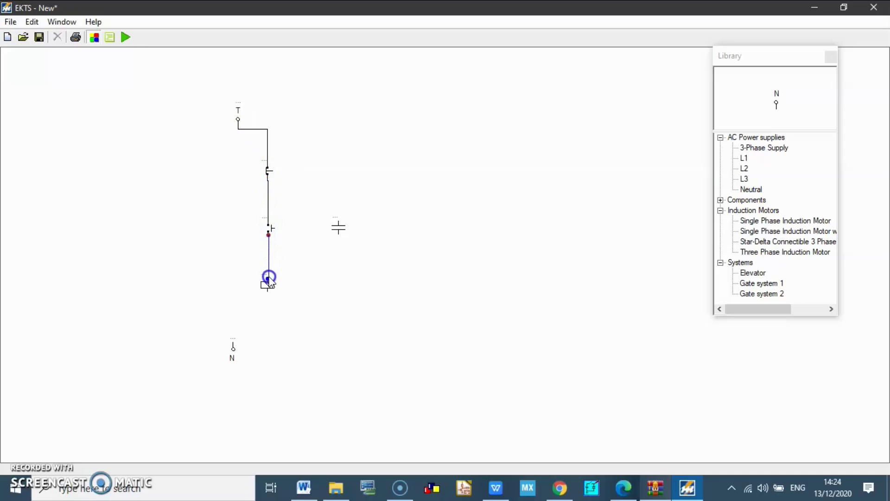
left_click_drag(258, 310, 233, 342)
left_click_drag(240, 296, 251, 327)
left_click(312, 304)
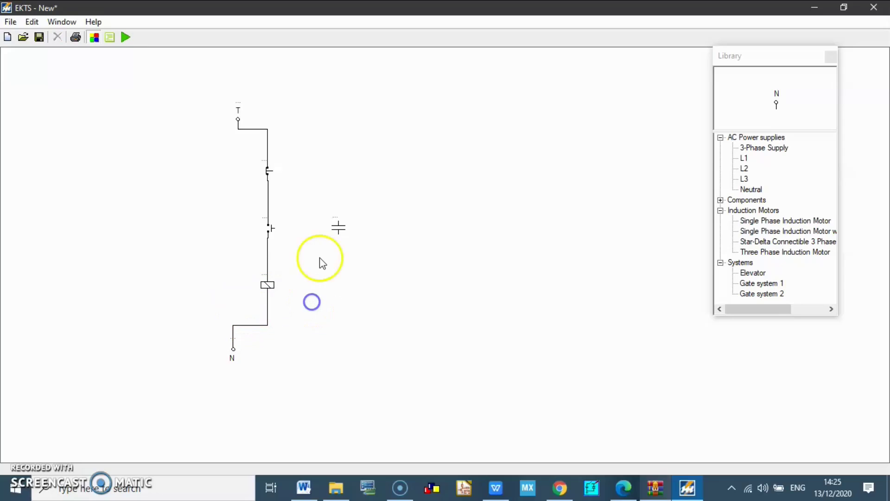
- Wire the normally open contact in parallel with the start button and straighten both connecting wires
left_click_drag(338, 222, 269, 201)
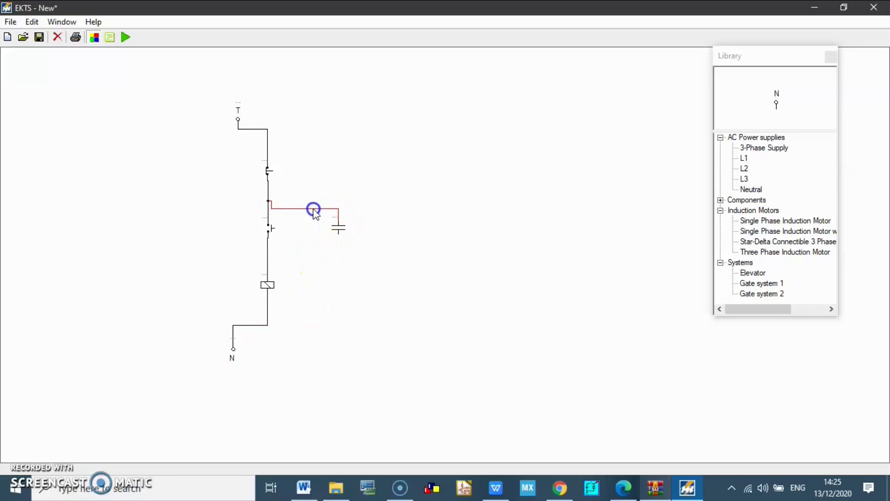
mouse_move(339, 234)
left_mouse_down()
mouse_move(284, 274)
mouse_move(268, 264)
left_mouse_up()
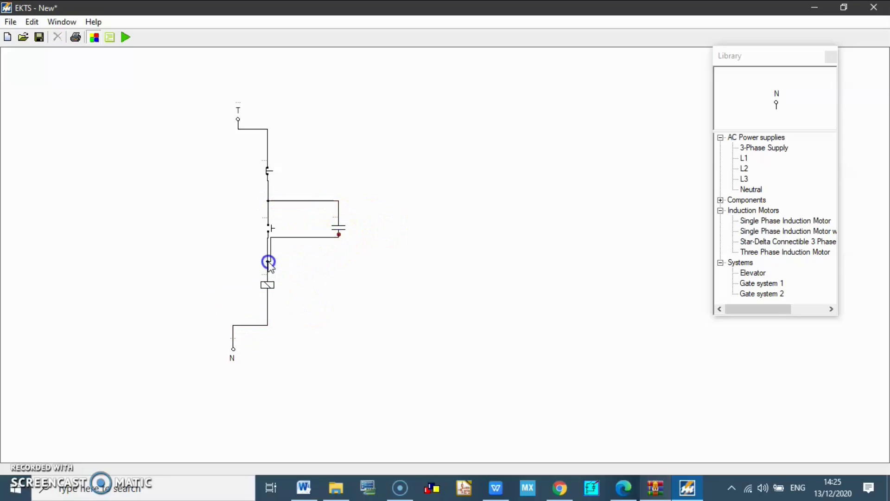
left_click(310, 239)
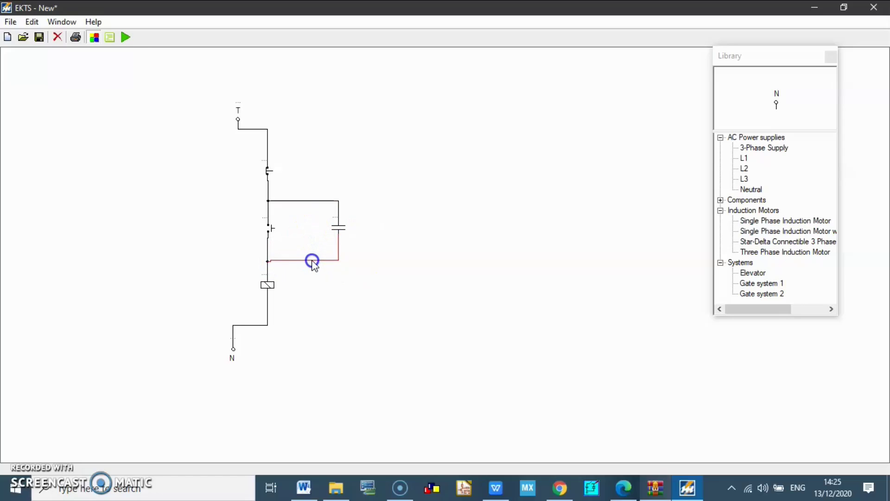
left_click(318, 263)
left_click(398, 263)
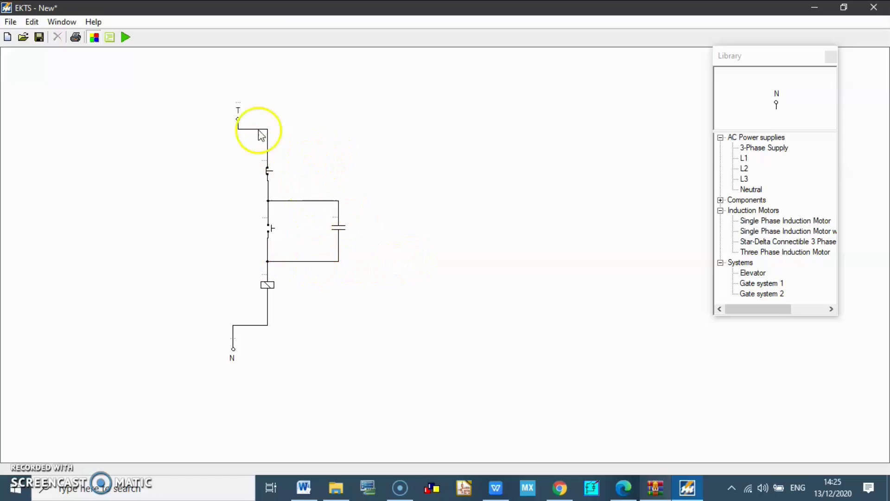
- Label the stop button OFF, the start button ON, and both the contactor coil and the normally open contact K
left_click(264, 161)
left_click(276, 167)
type("OFF")
key("Return")
left_click(267, 218)
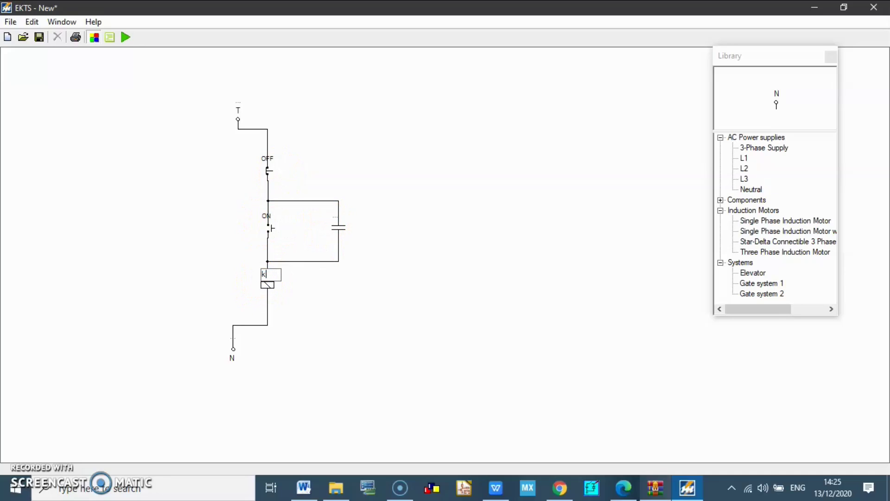
left_click(335, 217)
left_click(362, 218)
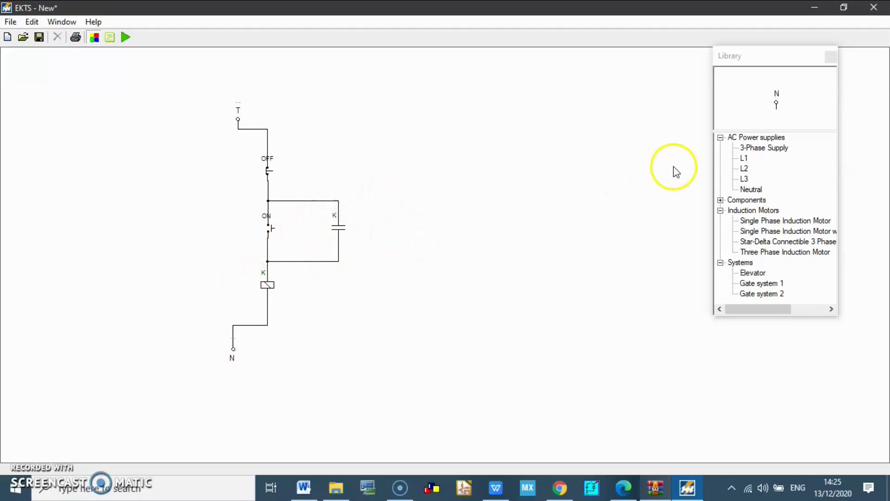
- Run the simulation, operate the ON and OFF buttons twice to test the holding circuit, and stop the simulation
left_click(125, 37)
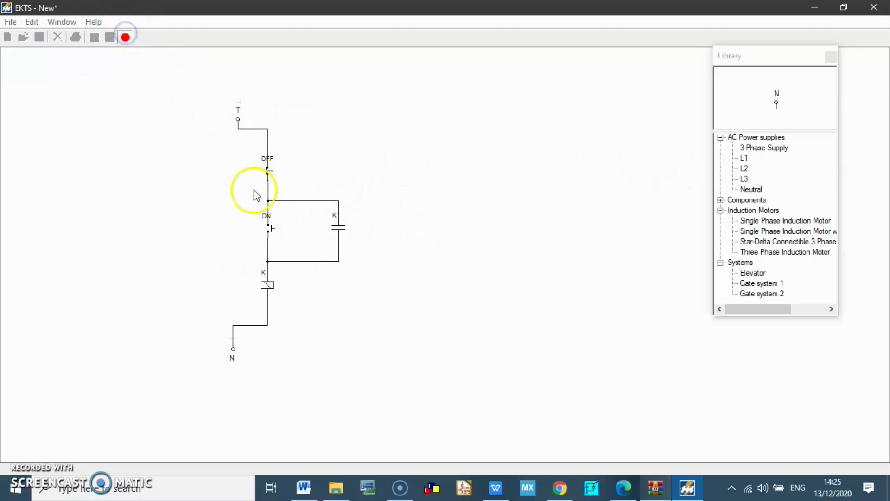
left_click(269, 229)
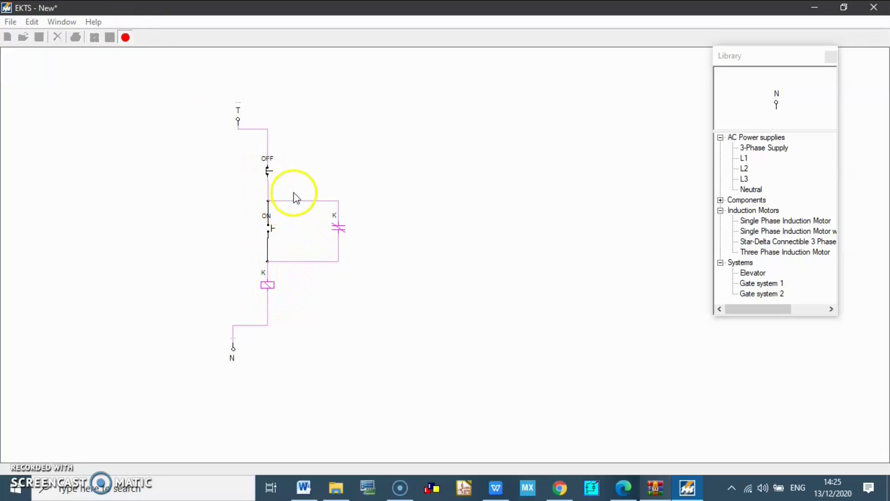
left_click(267, 171)
left_click(267, 227)
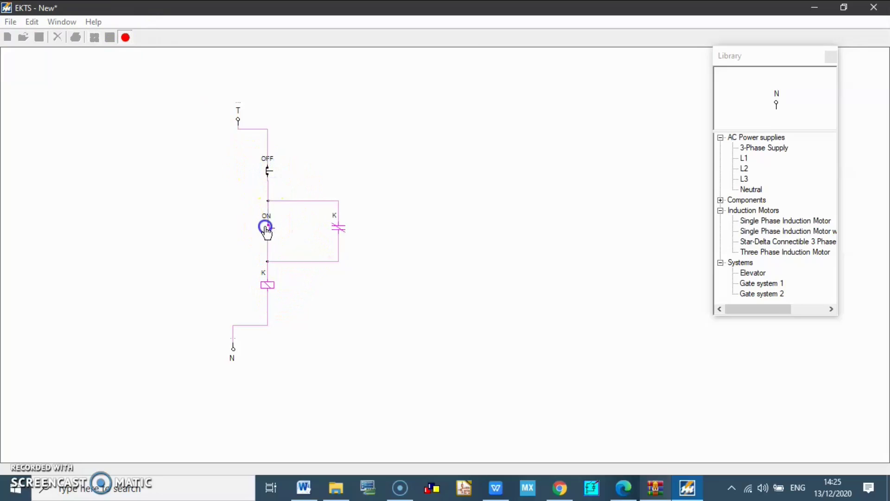
left_click(266, 175)
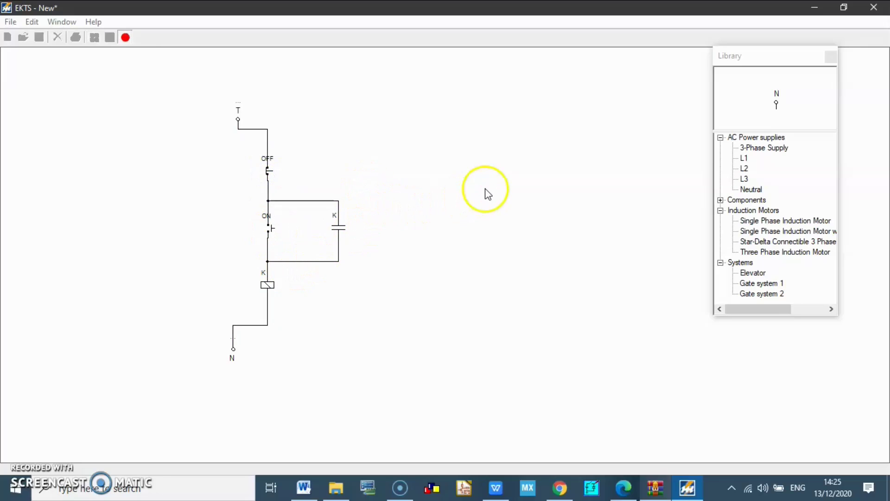
left_click(126, 37)
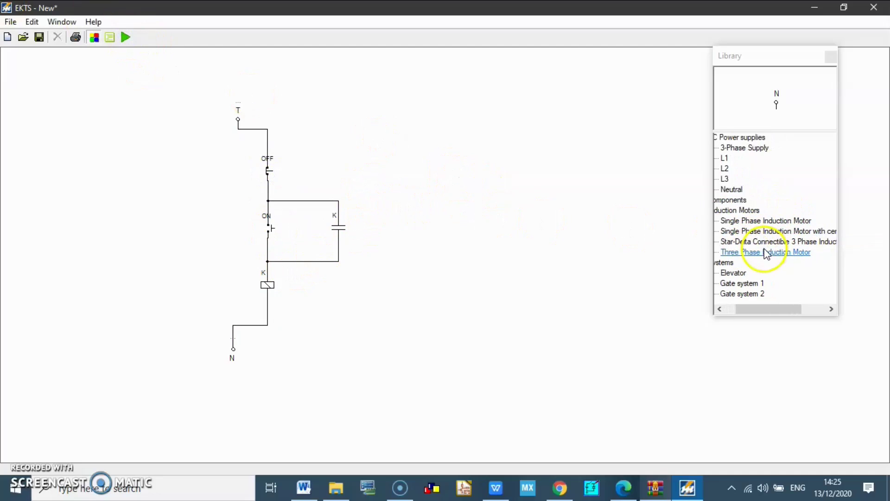
- Add a Lamp to the right of contact K at the same height and rotate it so its terminals point up and down
left_click(720, 210)
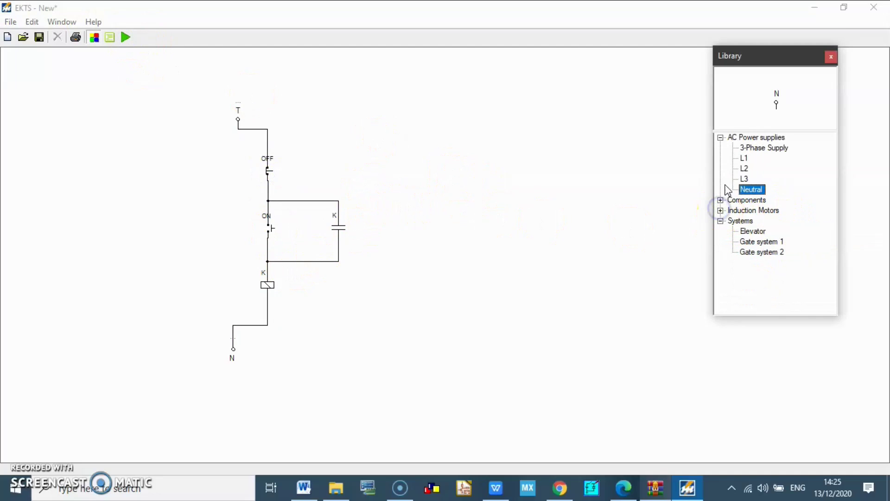
left_click(720, 200)
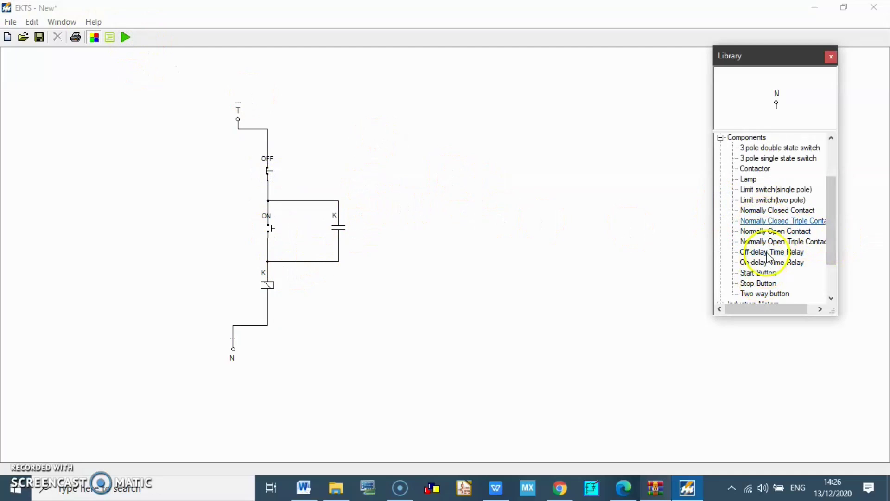
left_click(750, 182)
left_click_drag(15, 70, 400, 238)
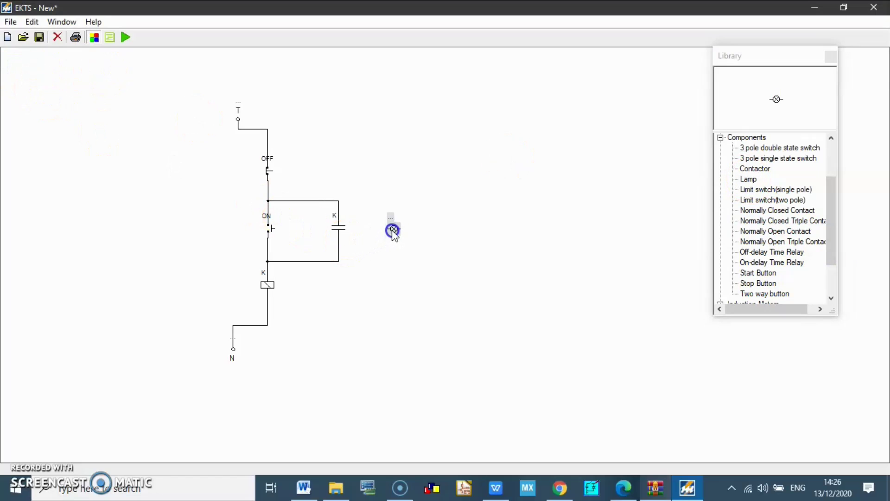
mouse_move(459, 236)
left_click(505, 235)
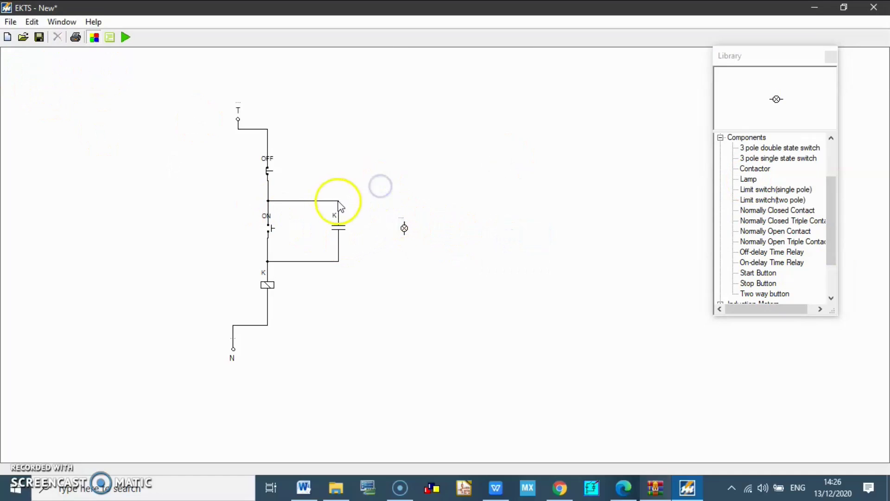
- Wire the lamp's upper terminal to the wire above contact K and its lower terminal to the neutral line, straightening the wires
left_click(406, 217)
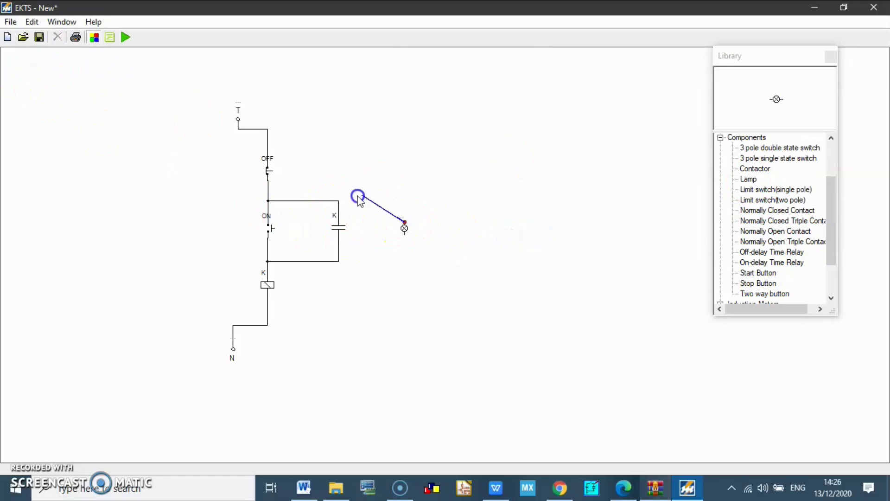
left_click(338, 201)
left_click(404, 235)
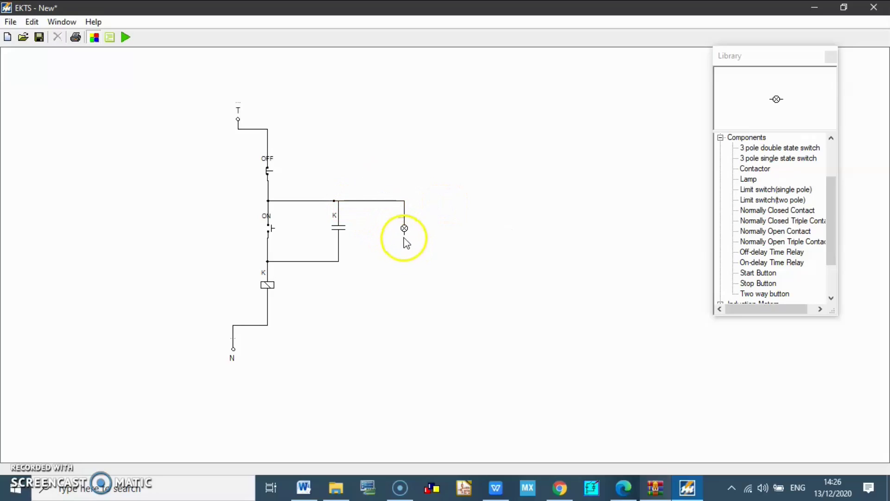
left_click(273, 327)
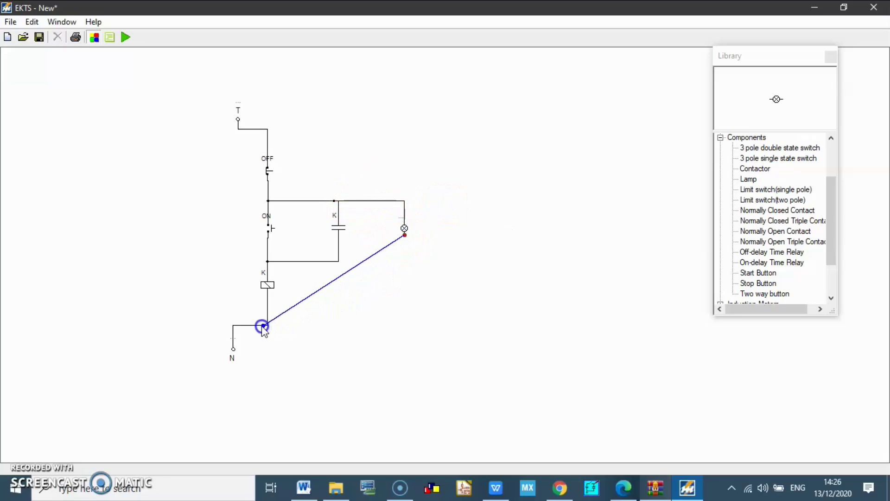
left_click(255, 326)
left_click_drag(354, 242, 374, 325)
- Label the lamp START
left_click(358, 218)
left_click(408, 227)
left_click(402, 216)
right_click(401, 217)
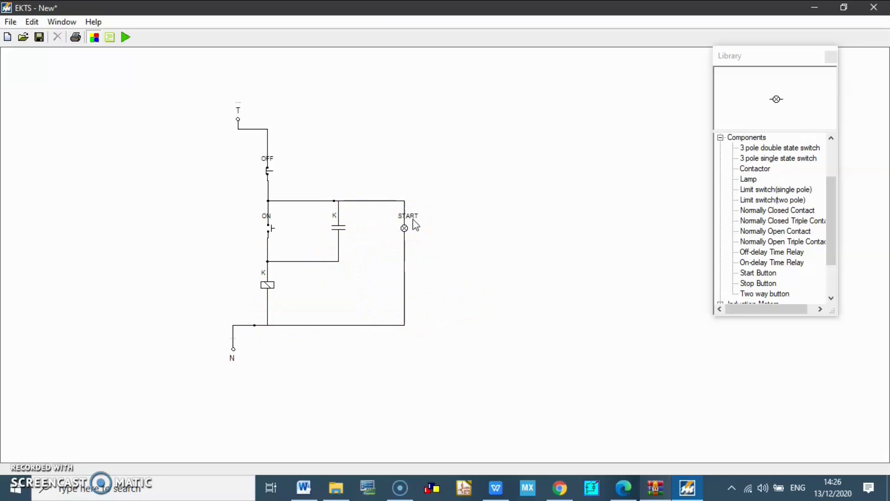
right_click(460, 230)
left_click(406, 226)
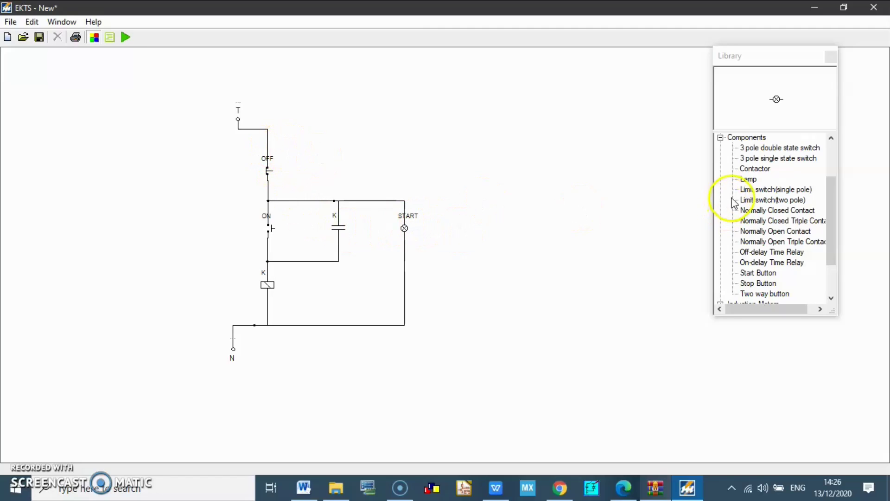
- Simulate the circuit with the START lamp, operate the ON and OFF buttons, and end the simulation
left_click(125, 38)
left_click(270, 229)
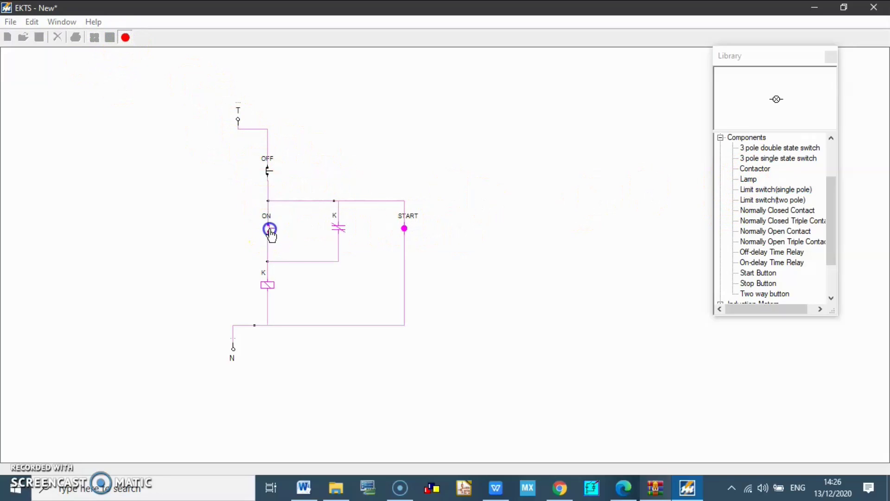
left_click(268, 173)
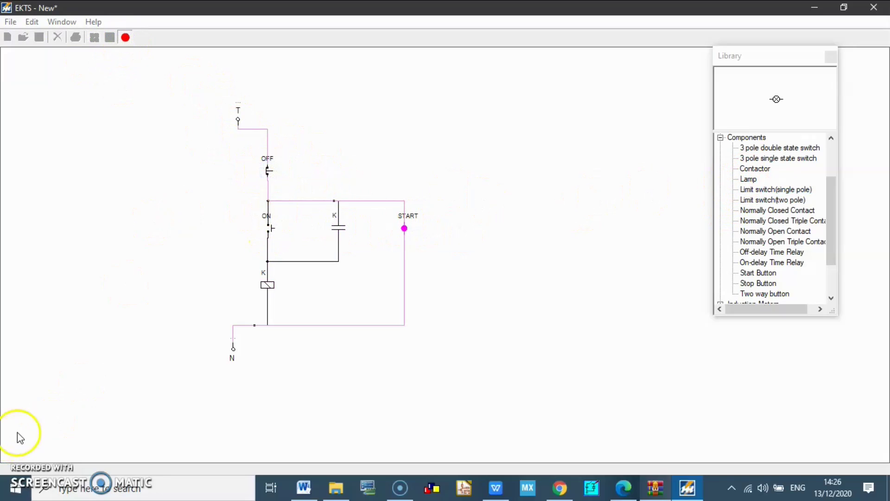
left_click(125, 37)
- Delete the START lamp's upper wire and move the lamp down to the height of coil K
left_click(375, 202)
key("Delete")
left_click(404, 229)
left_click_drag(409, 238, 409, 281)
- Wire the START lamp's upper terminal to the wire below contact K and straighten the connection
left_click(292, 272)
left_click_drag(408, 278, 332, 263)
left_click(367, 266)
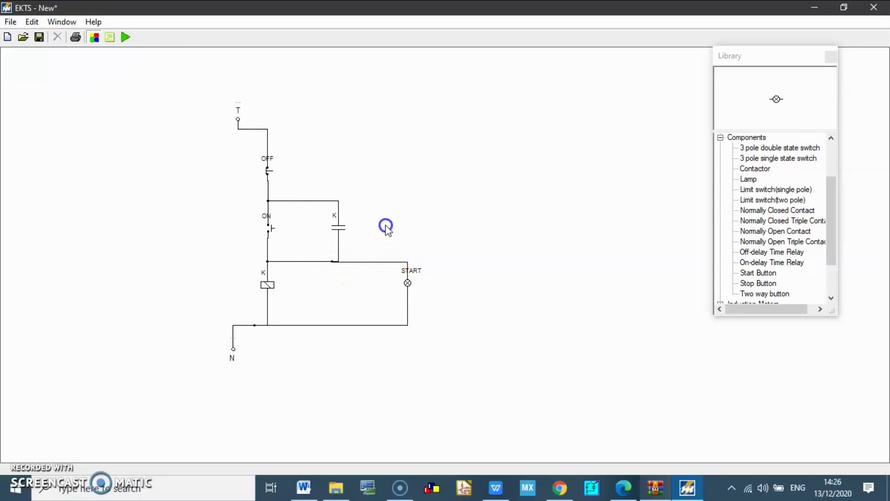
- Simulate the rewired START lamp by operating ON and OFF repeatedly, and return to editing
left_click(125, 37)
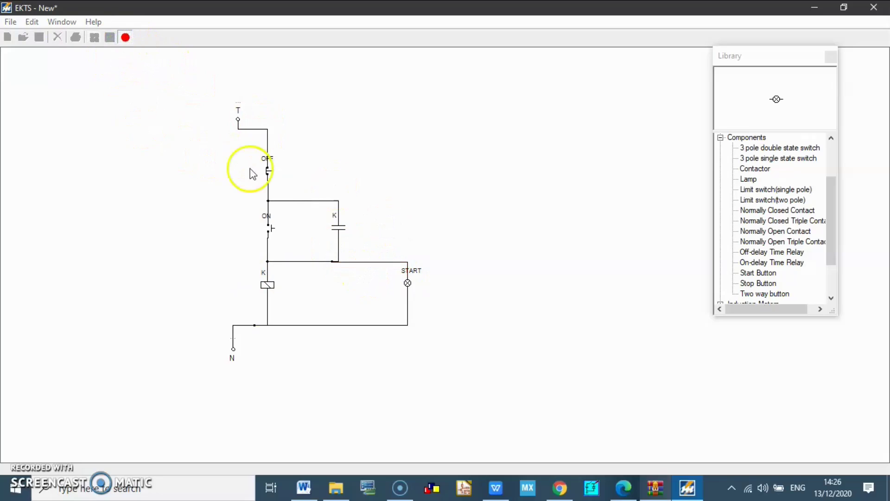
left_click(269, 229)
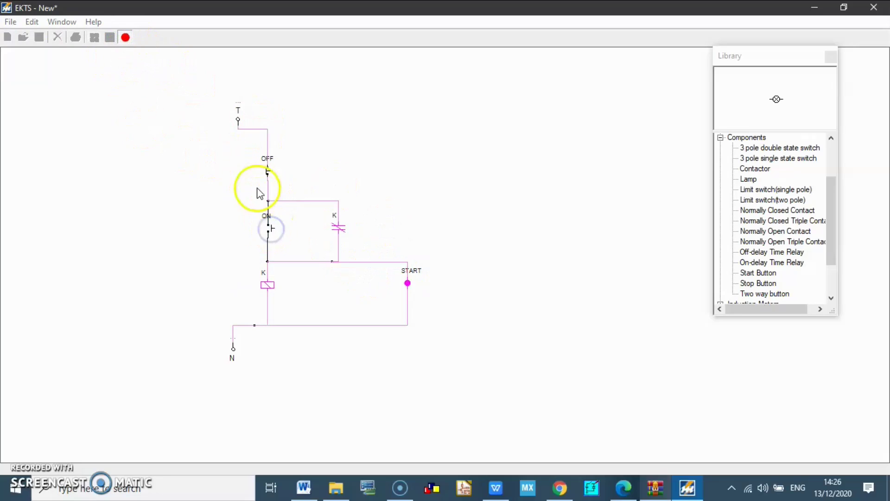
left_click(268, 172)
left_click(269, 227)
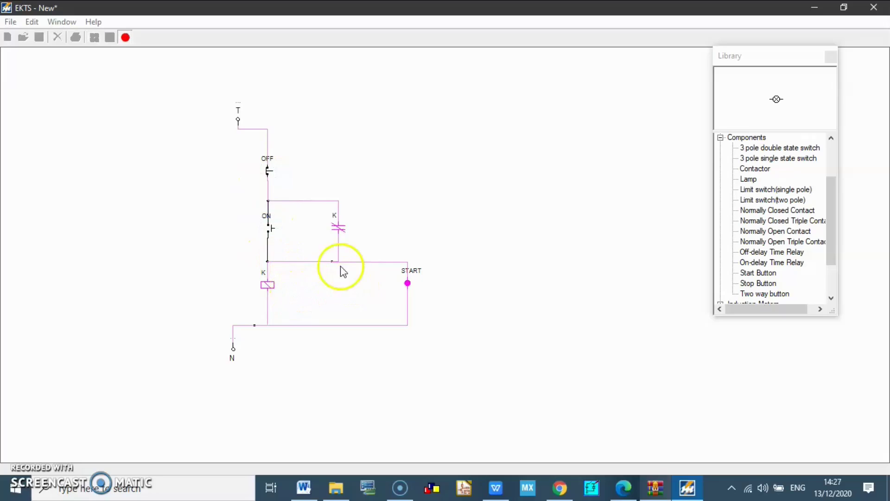
left_click(268, 174)
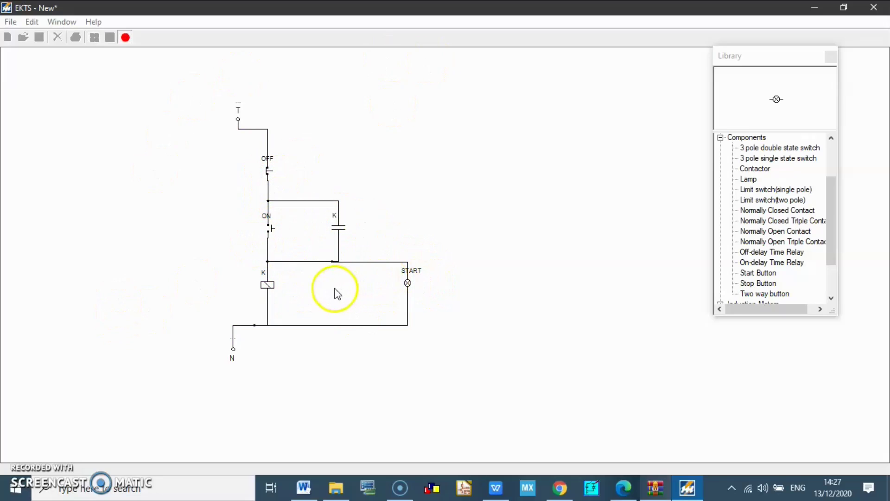
left_click(749, 179)
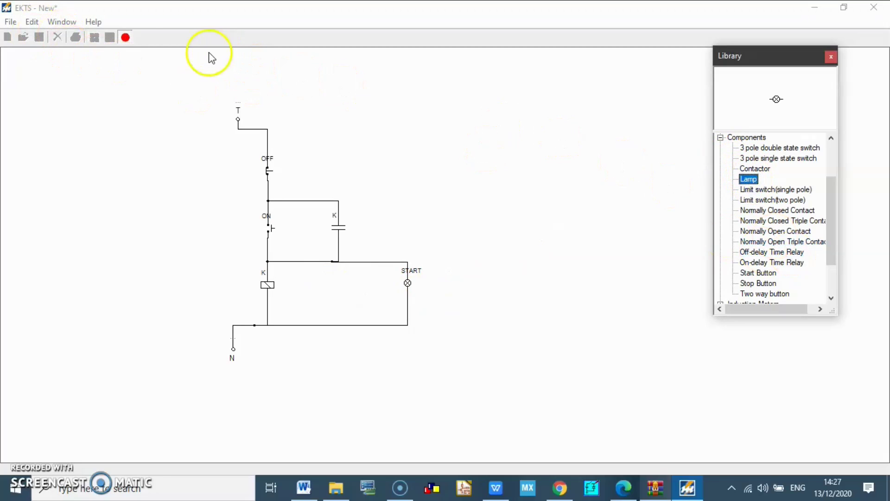
left_click(125, 37)
- Add a second Lamp to the right of the START lamp at the same height and rotate it to stand vertically
left_click(748, 179)
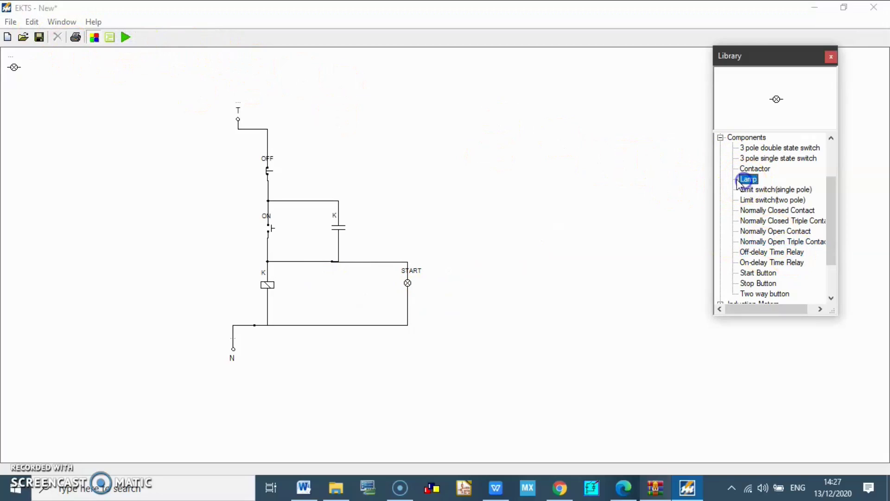
left_click(13, 66)
left_click_drag(14, 68, 463, 283)
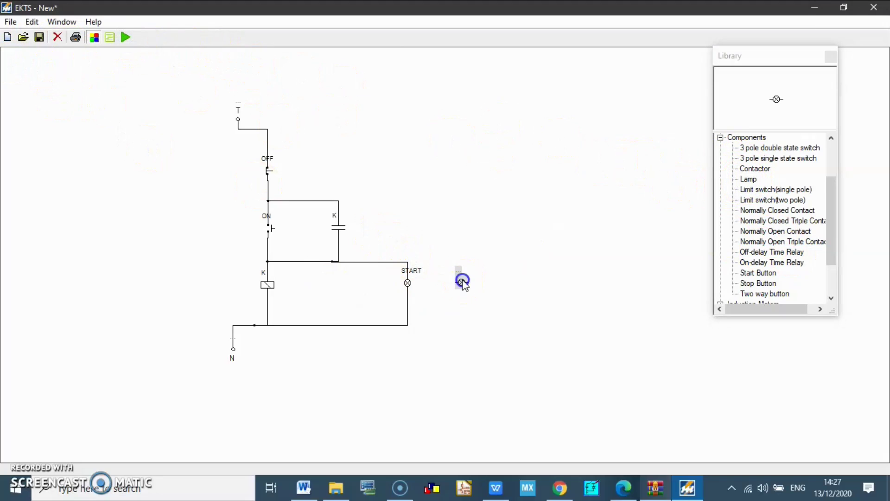
right_click(484, 283)
mouse_move(515, 290)
left_click(581, 292)
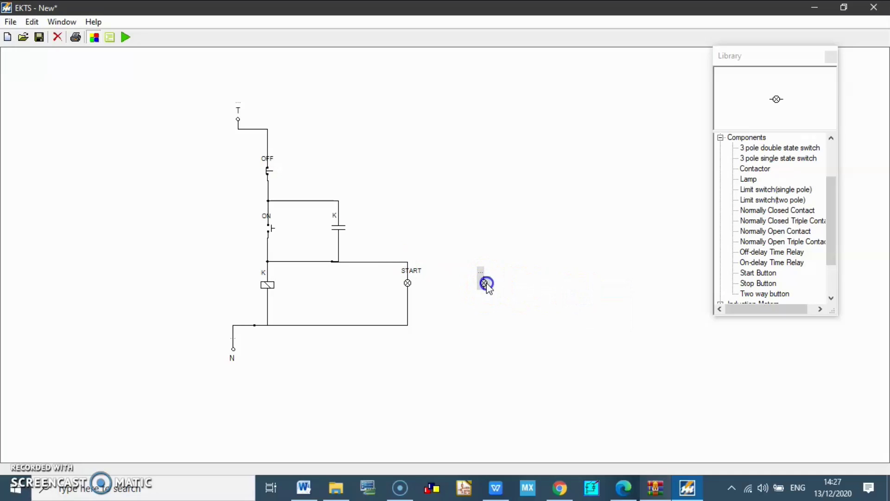
- Wire the new lamp between the wire above contact K and the neutral wire, straightening both connections
mouse_move(266, 145)
left_mouse_down()
mouse_move(360, 227)
mouse_move(483, 279)
mouse_move(483, 244)
left_mouse_up()
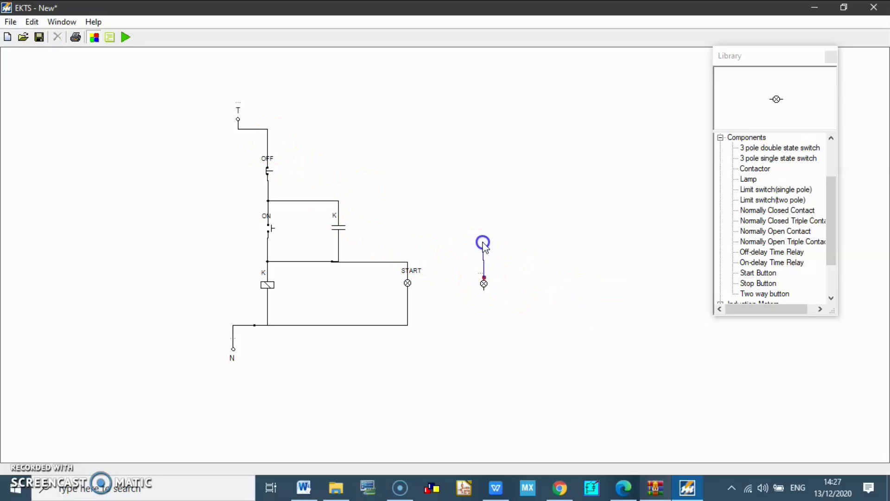
left_click_drag(420, 222, 334, 202)
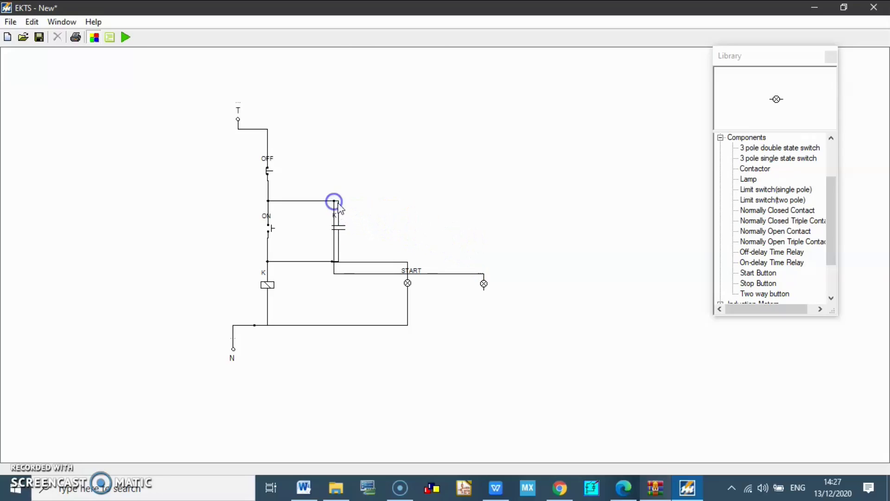
left_click_drag(441, 274, 459, 204)
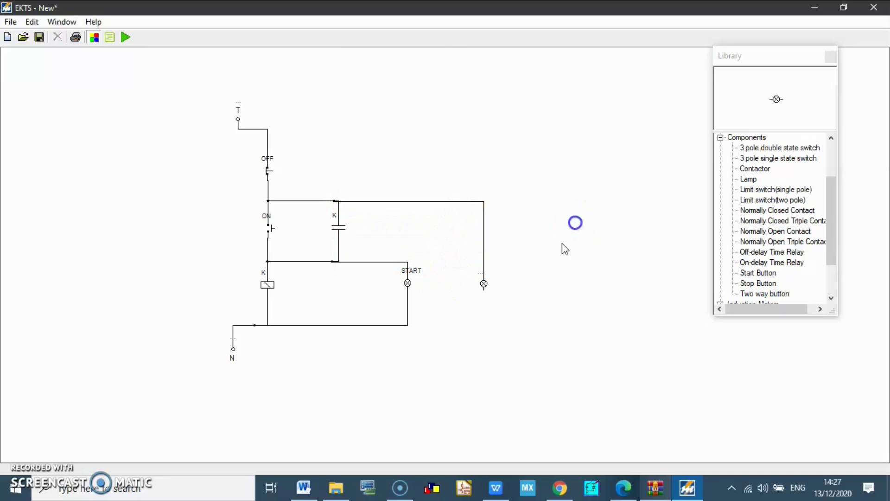
left_click_drag(484, 290, 397, 326)
left_click_drag(458, 293, 468, 329)
left_click_drag(481, 280, 483, 277)
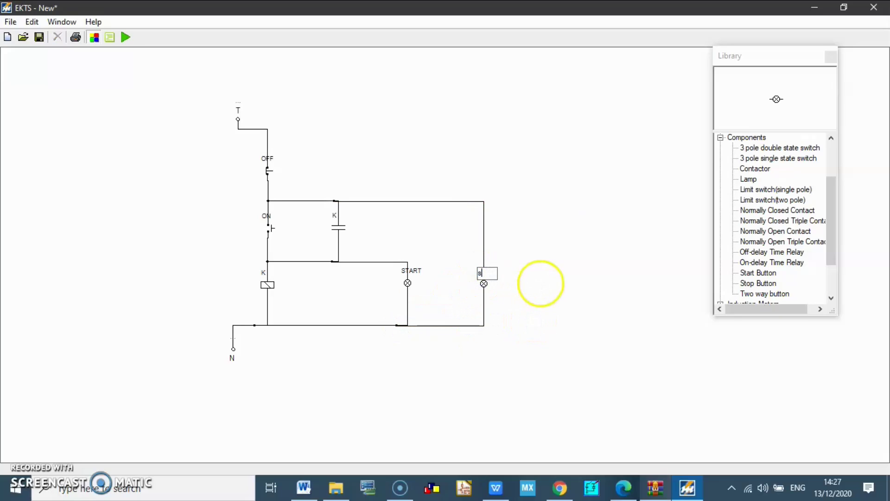
- Label the new lamp READY, simulate the circuit once, and return to editing
left_click(485, 273)
left_click(565, 225)
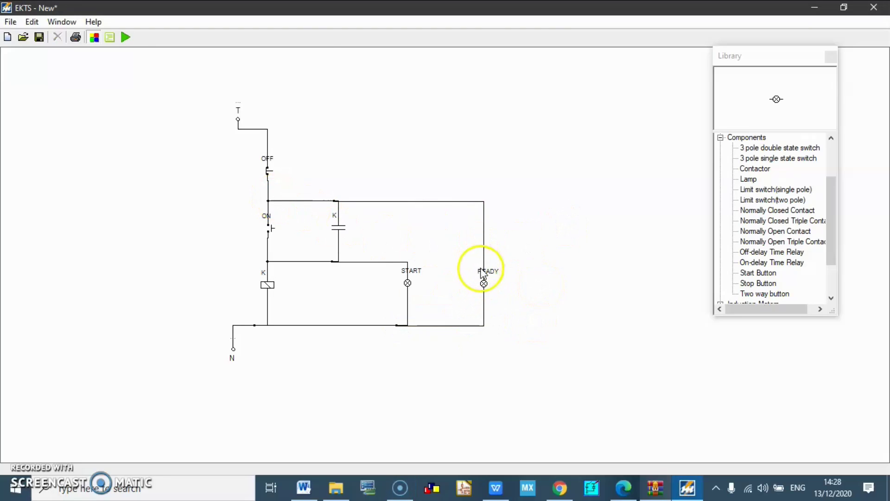
left_click(123, 37)
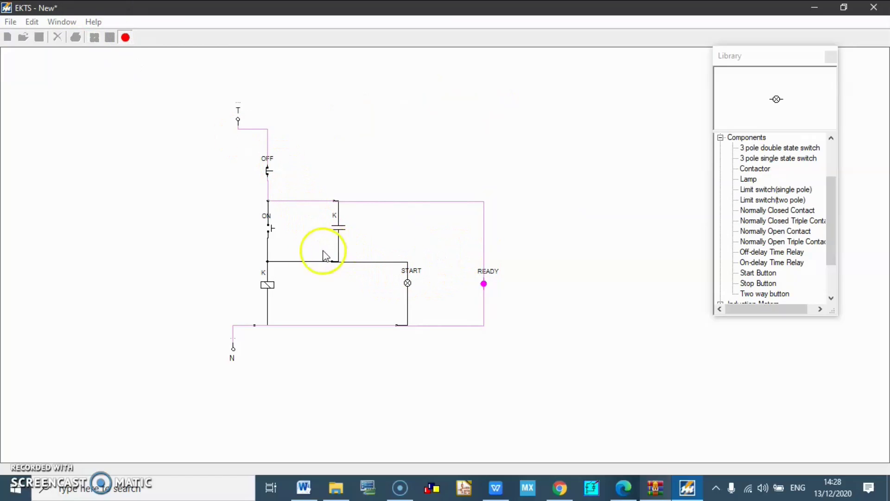
left_click(126, 38)
left_click(483, 283)
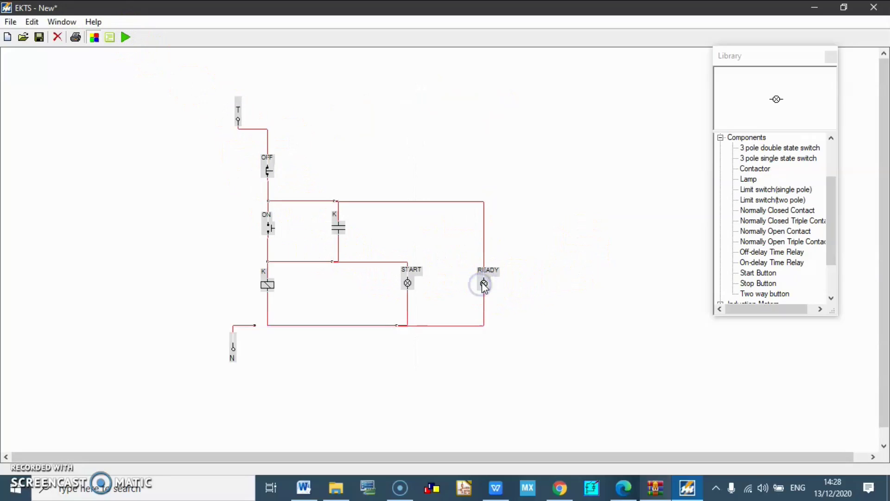
left_click(493, 283)
left_click(489, 288)
left_click(484, 280)
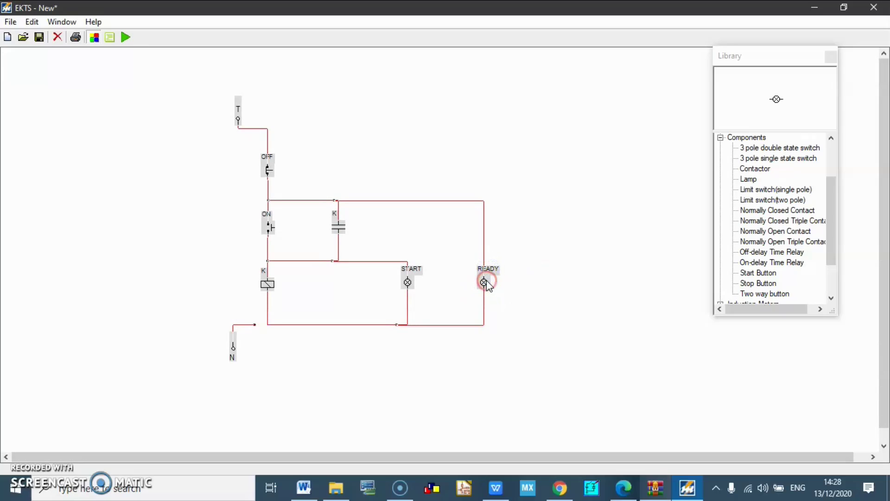
left_click(573, 269)
left_click(484, 284)
left_click(553, 291)
- Delete the READY lamp together with its upper and lower wires
left_click(483, 249)
key("Delete")
left_click(485, 306)
key("Delete")
left_click(484, 281)
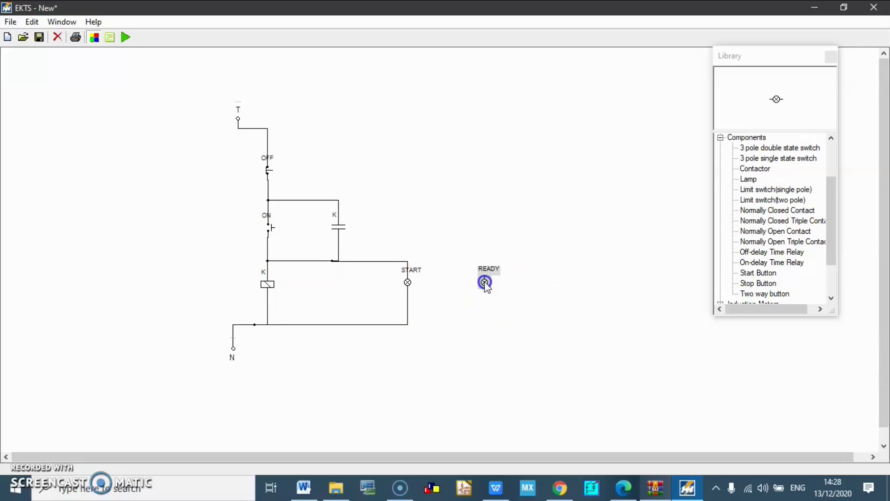
key("Delete")
- Place a fresh Lamp to the right of the START lamp at the same height
left_click(748, 180)
double_click(747, 181)
left_click_drag(14, 68, 459, 297)
- Set the unlabelled lamp's colour to Yellow and rotate it to stand vertically
right_click(461, 283)
left_click(494, 304)
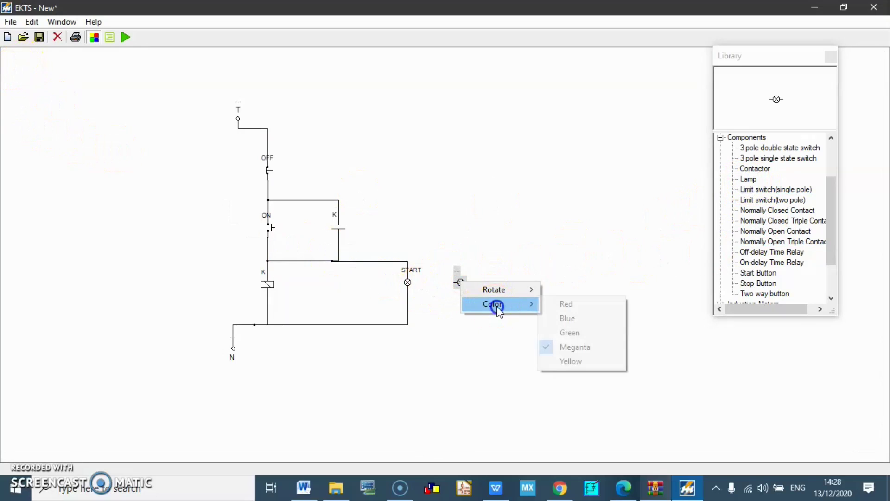
left_click(575, 361)
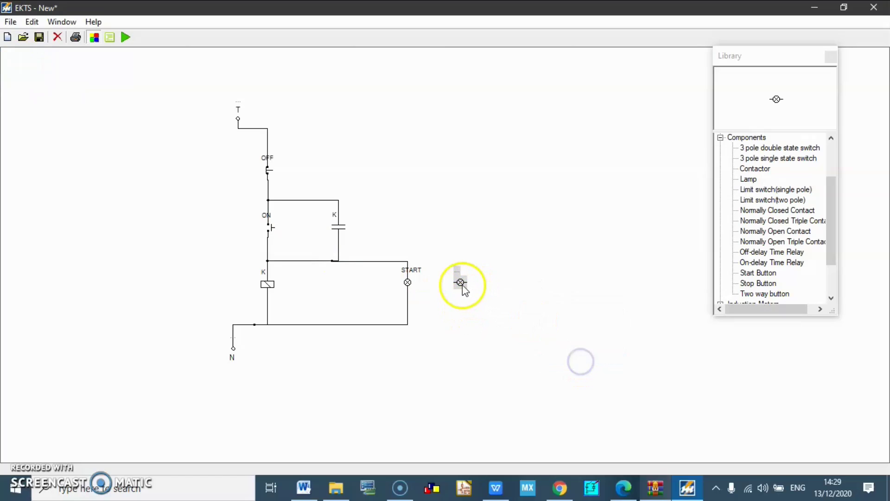
left_click(490, 210)
right_click(461, 282)
left_click(499, 291)
- Set the START lamp's colour to Green
left_click(408, 282)
right_click(408, 282)
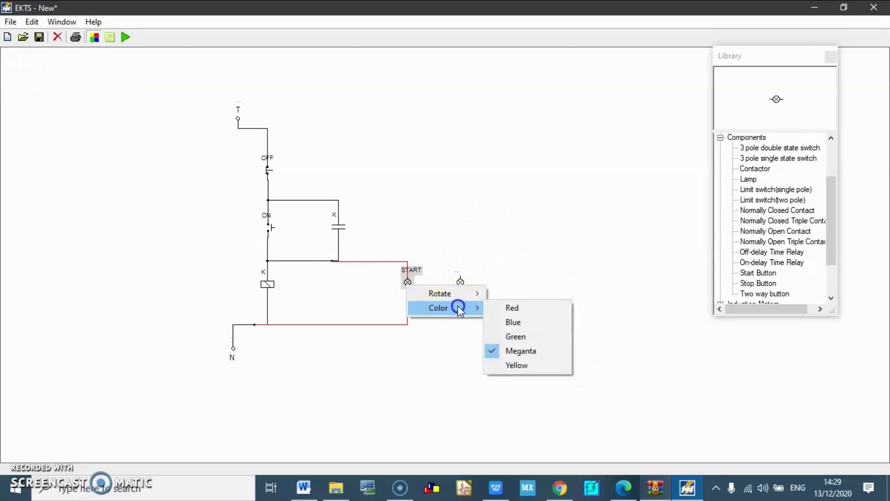
left_click(478, 255)
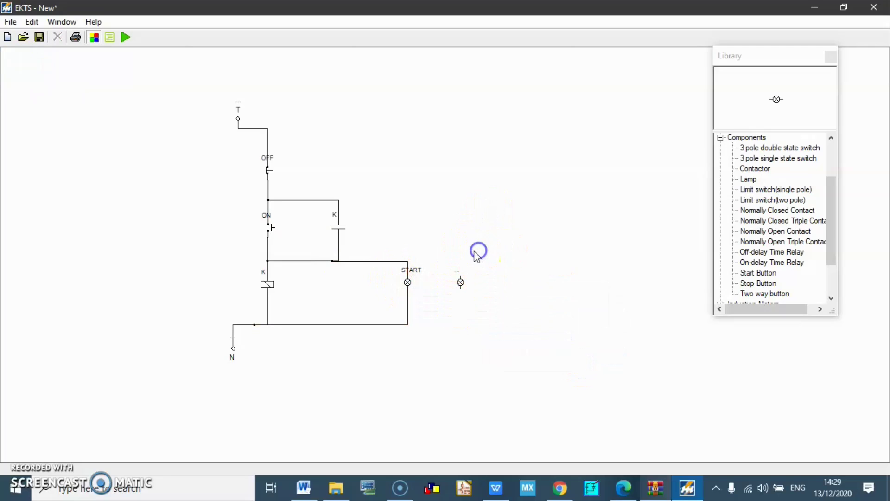
- Wire the yellow lamp from the line above contact K to the neutral wire and straighten both connections
left_click(460, 277)
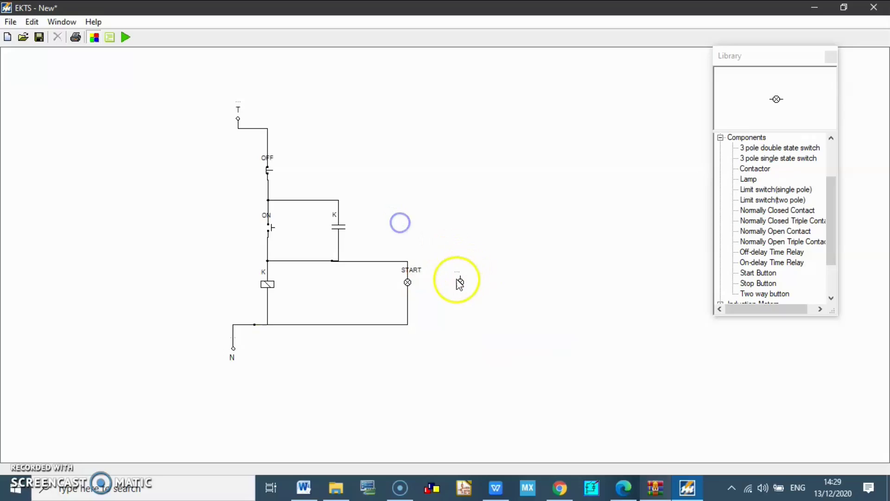
left_click(313, 201)
left_click_drag(428, 274, 454, 201)
left_click_drag(460, 288, 377, 325)
left_click_drag(439, 292, 438, 324)
- Label the yellow lamp READY
left_click(536, 311)
left_click(459, 285)
left_click(522, 274)
left_click(458, 274)
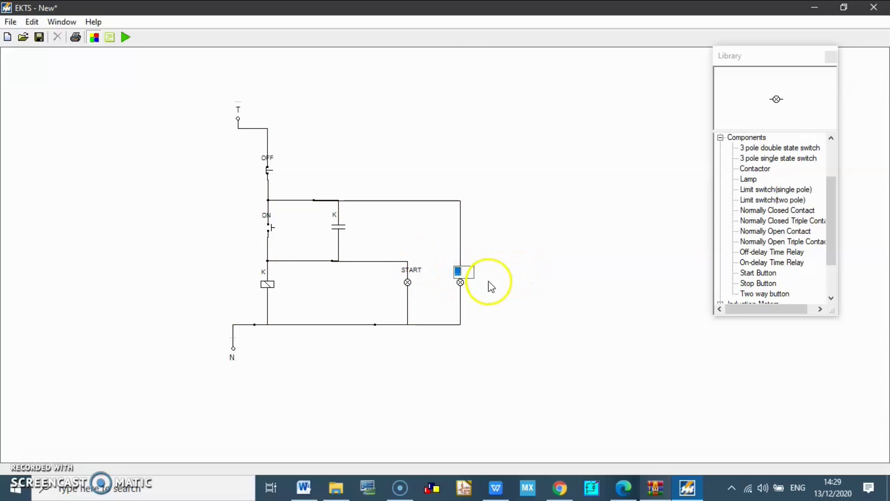
type("ready")
left_click(566, 236)
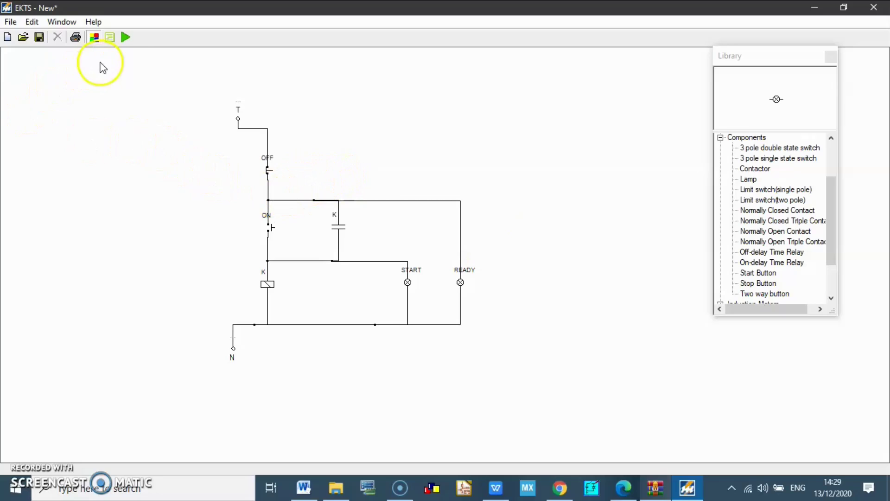
- Simulate the circuit with both lamps by operating ON and OFF once each, and return to editing
left_click(127, 39)
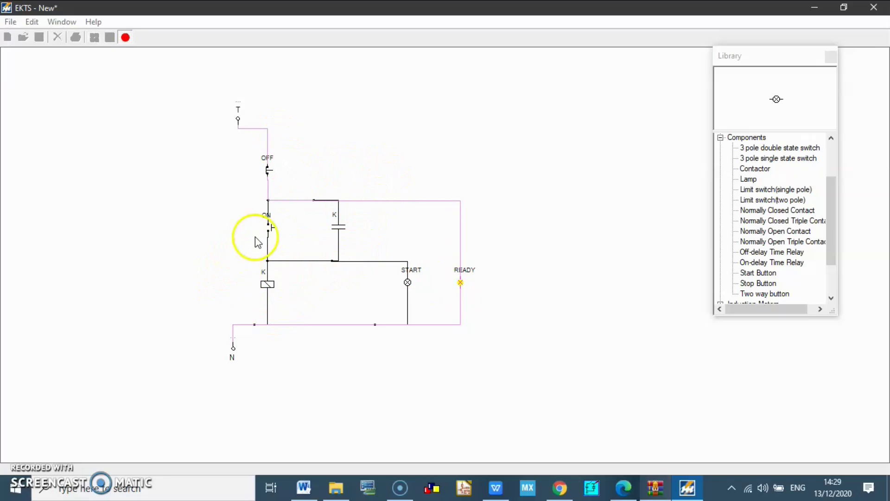
left_click(270, 226)
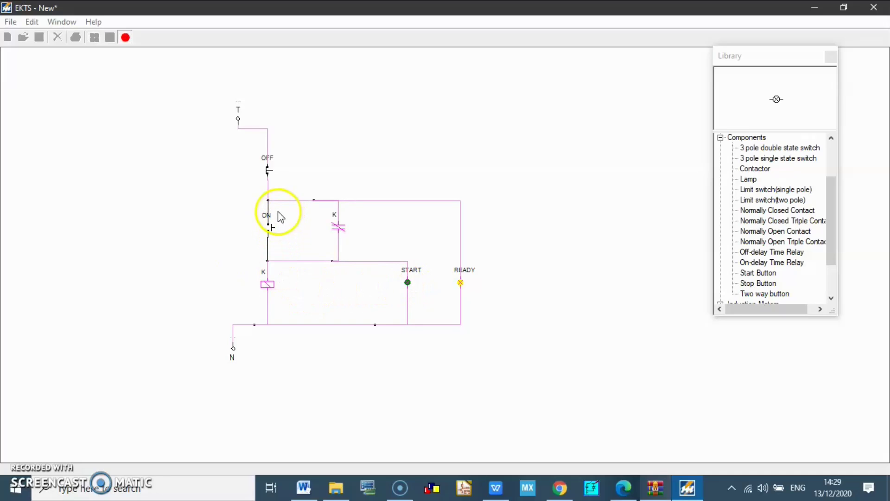
left_click(269, 179)
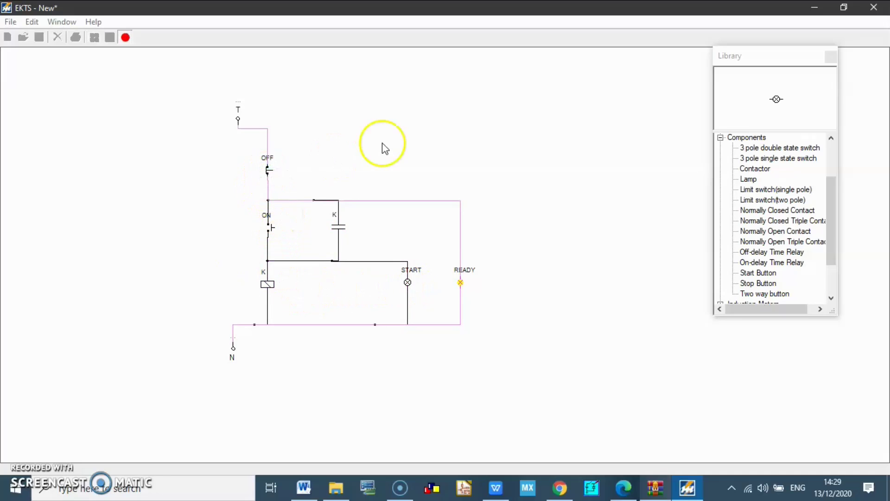
left_click(127, 37)
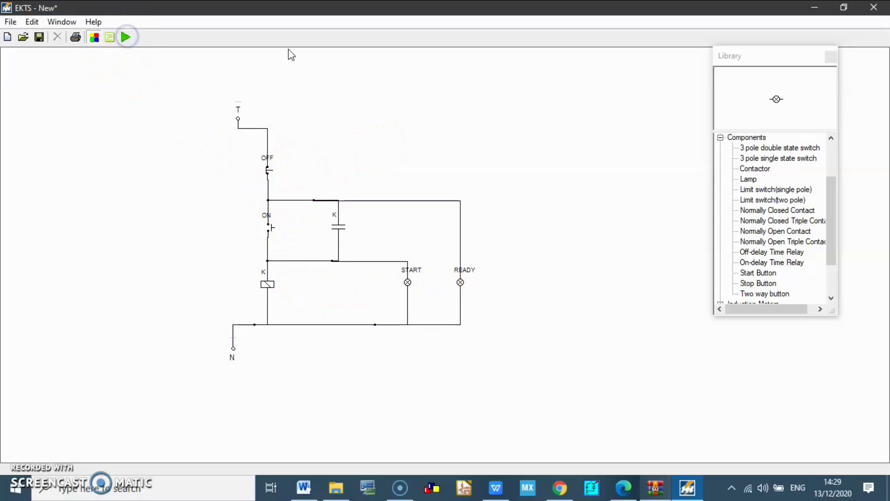
- Move the component library to the left of the circuit and place a 3-Phase Supply at the upper right of the drawing
left_click_drag(731, 58, 111, 77)
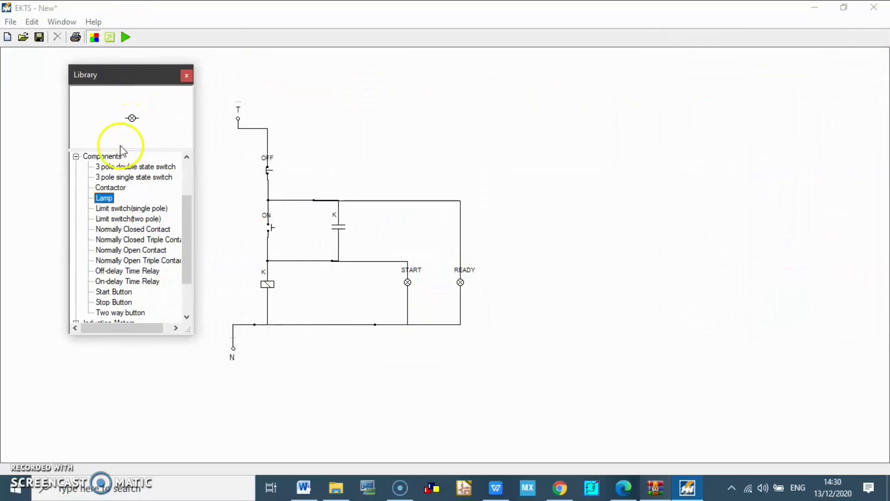
left_click(76, 157)
double_click(98, 168)
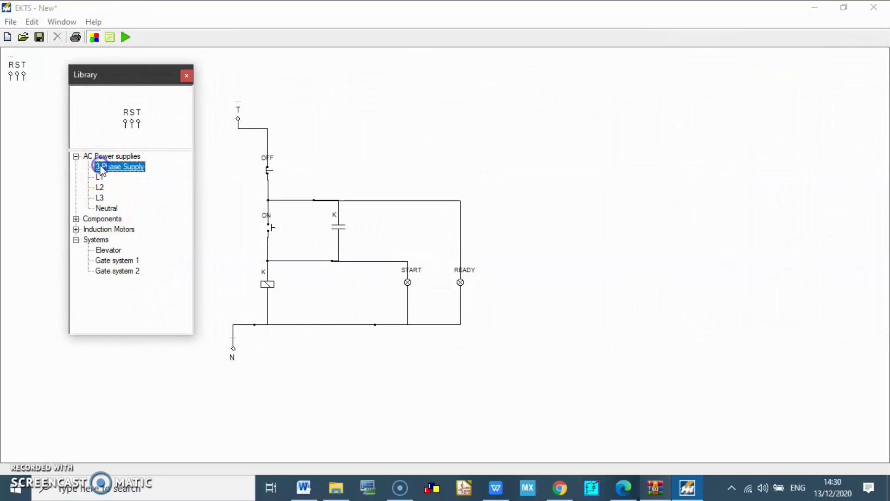
left_click_drag(23, 89, 641, 99)
left_click(613, 139)
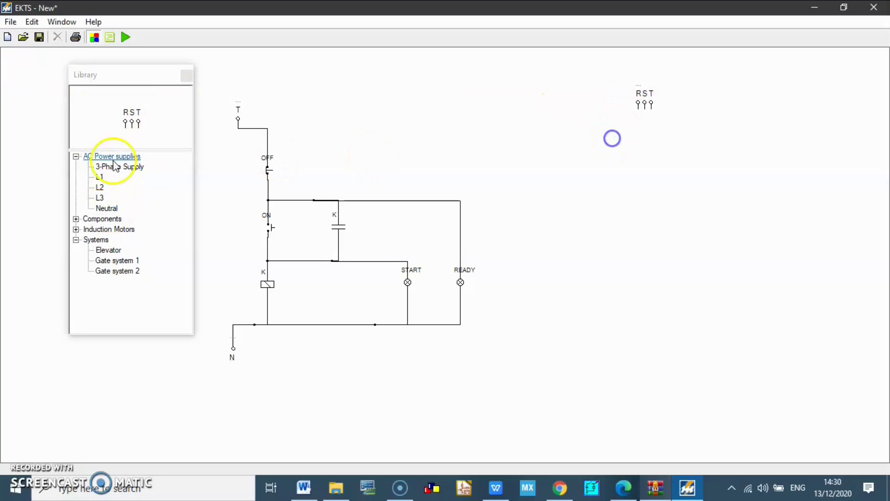
- Place a Normally Open Triple Contact below the 3-phase supply
left_click(75, 156)
left_click(76, 166)
left_click(132, 229)
left_click(133, 240)
left_click(148, 262)
left_click_drag(149, 267, 635, 169)
- Rotate the triple contact so its poles stand vertically and align it under the R, S, T terminals
right_click(641, 163)
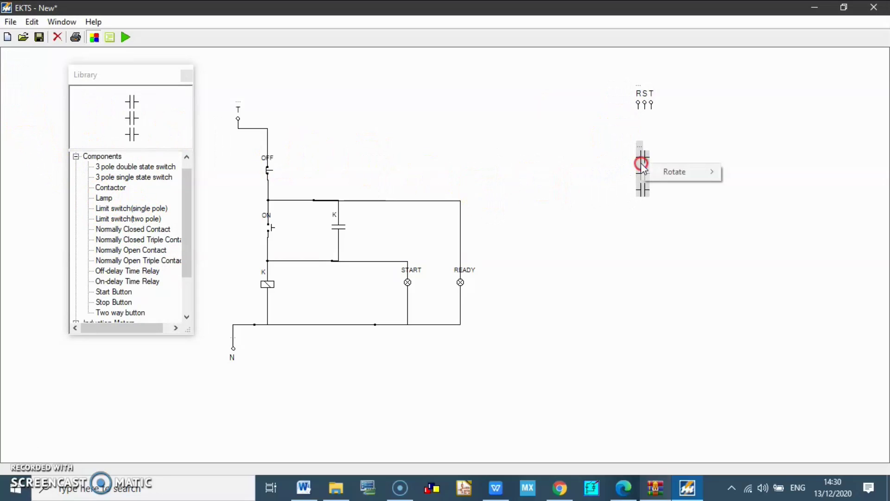
left_click(676, 174)
left_click(744, 173)
left_click(643, 164)
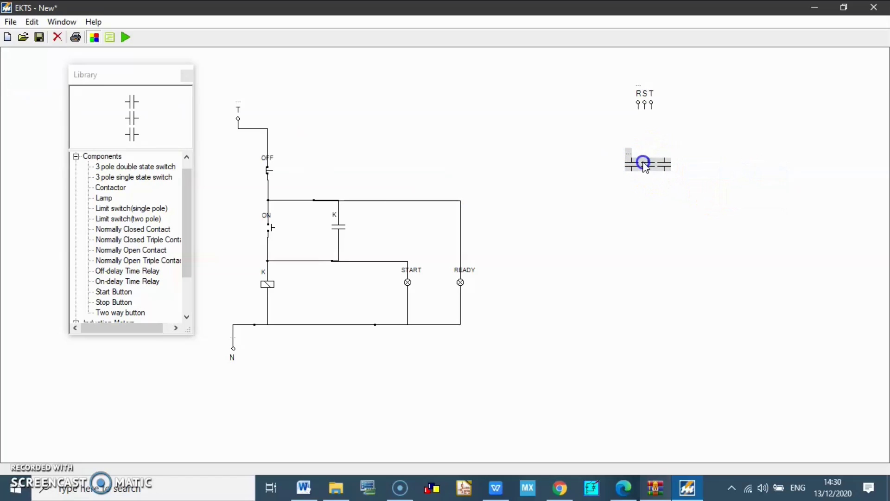
left_click_drag(647, 160, 650, 160)
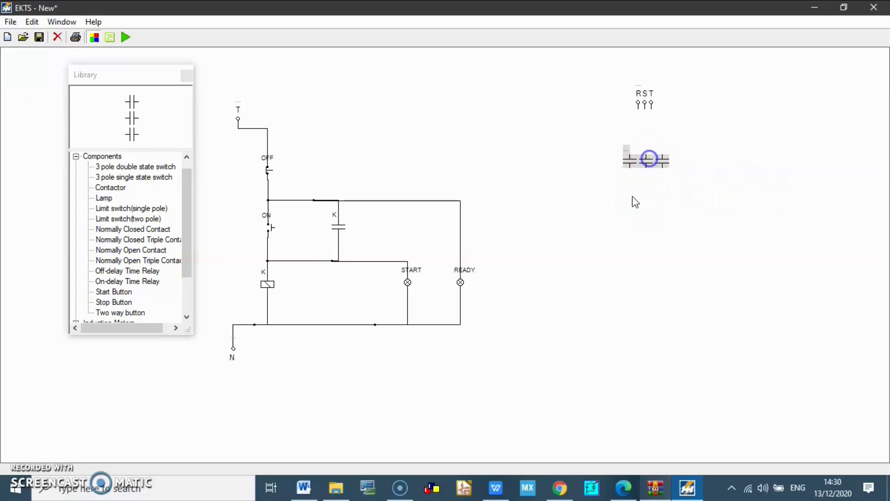
- Look through the contact and limit switch symbols in the component library
left_click(76, 157)
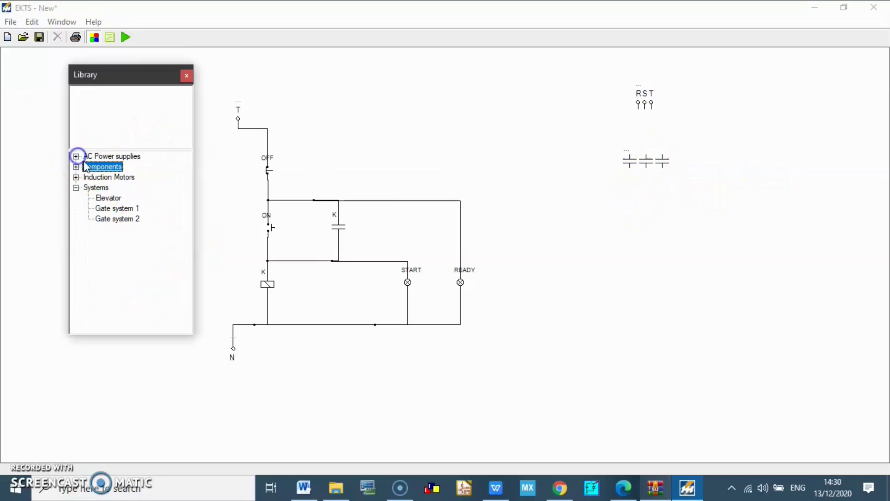
left_click(75, 167)
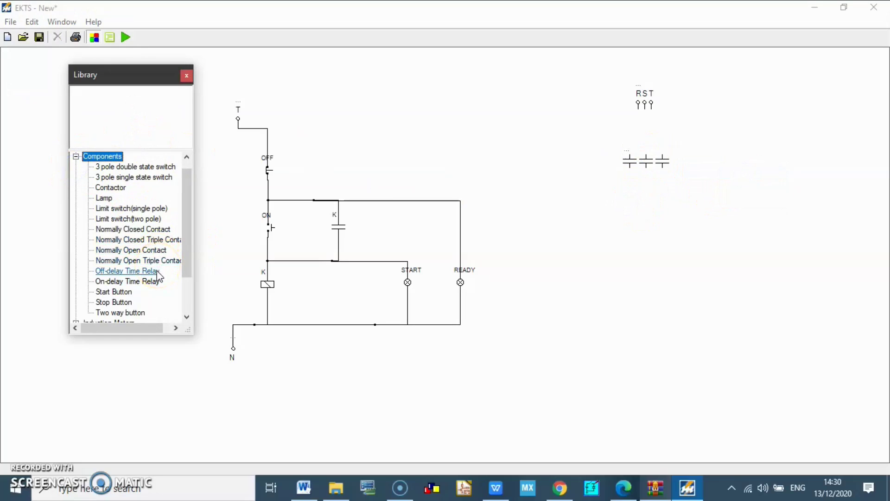
scroll(159, 270, "down", 1)
left_click(128, 241)
left_click(137, 211)
left_click(137, 199)
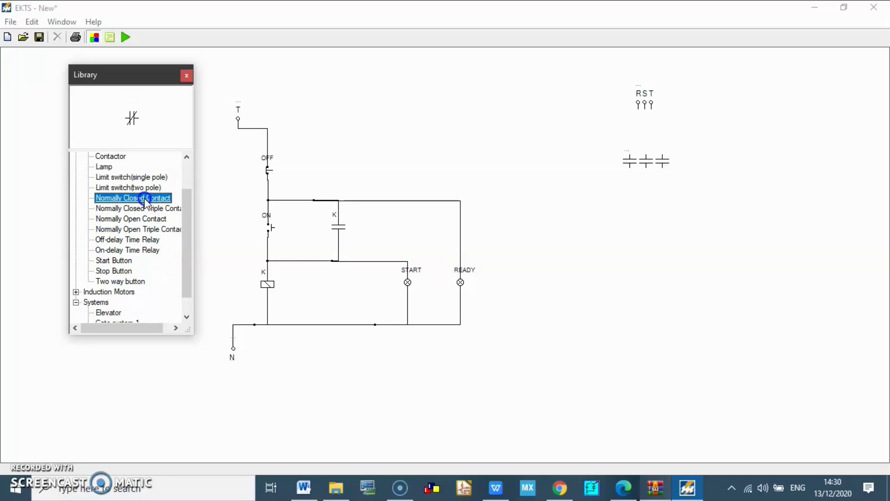
left_click(152, 188)
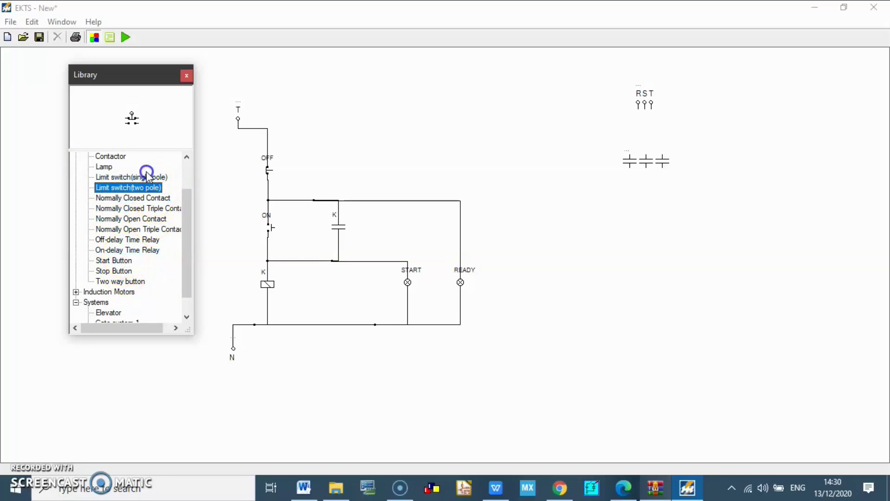
scroll(98, 162, "up", 2)
left_click(76, 167)
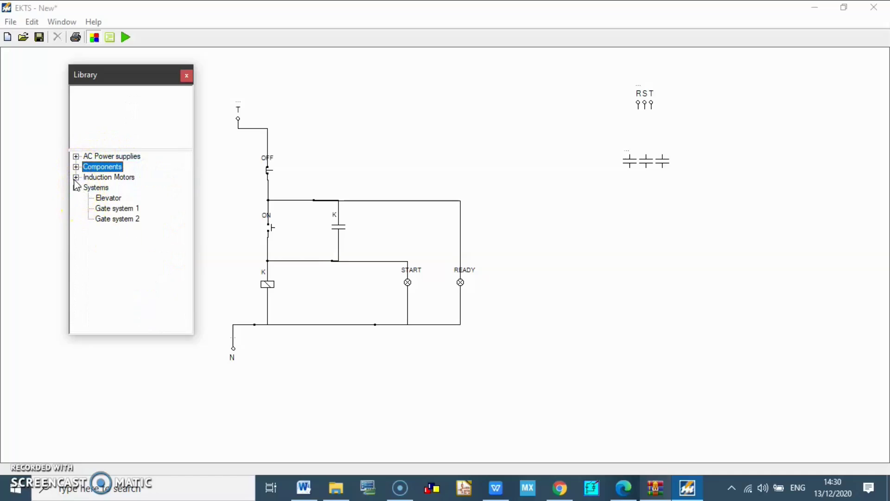
- Place a Three Phase Induction Motor below the triple contact
left_click(76, 177)
left_click(141, 218)
left_click_drag(141, 218, 643, 316)
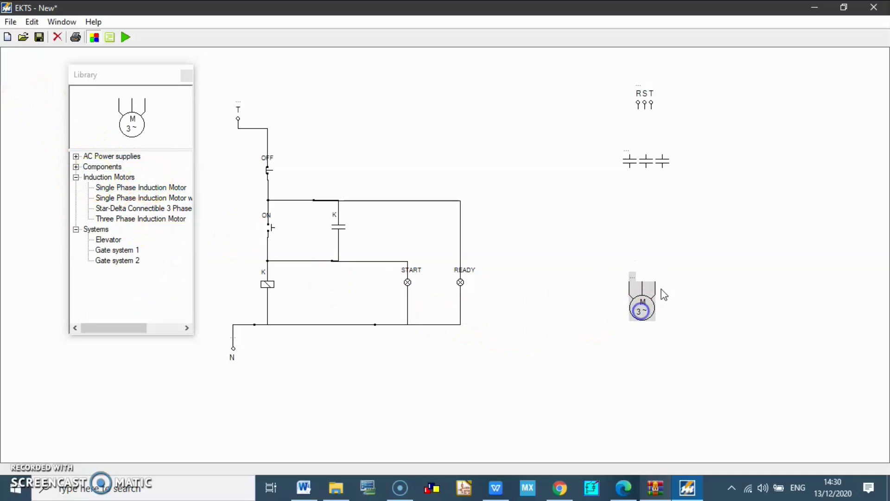
left_click(701, 242)
- Wire the R, S and T supply terminals to the upper terminals of the triple contact
left_click_drag(639, 109, 630, 154)
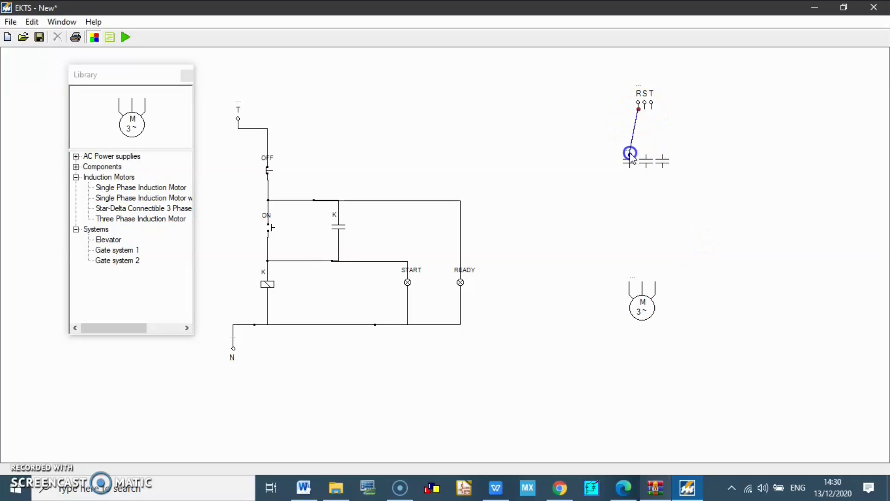
left_click_drag(649, 117, 643, 150)
mouse_move(646, 108)
left_mouse_down()
mouse_move(637, 169)
mouse_move(645, 154)
left_mouse_up()
- Wire the three lower terminals of the triple contact to the motor's terminals, moving the contact and motor into line
mouse_move(657, 124)
left_mouse_down()
mouse_move(653, 111)
mouse_move(666, 153)
mouse_move(622, 206)
mouse_move(634, 270)
left_mouse_up()
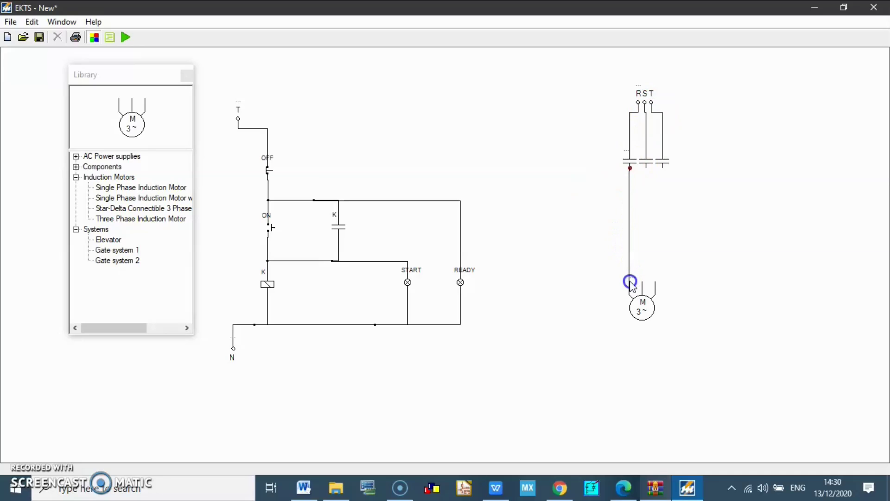
left_click_drag(647, 168, 649, 197)
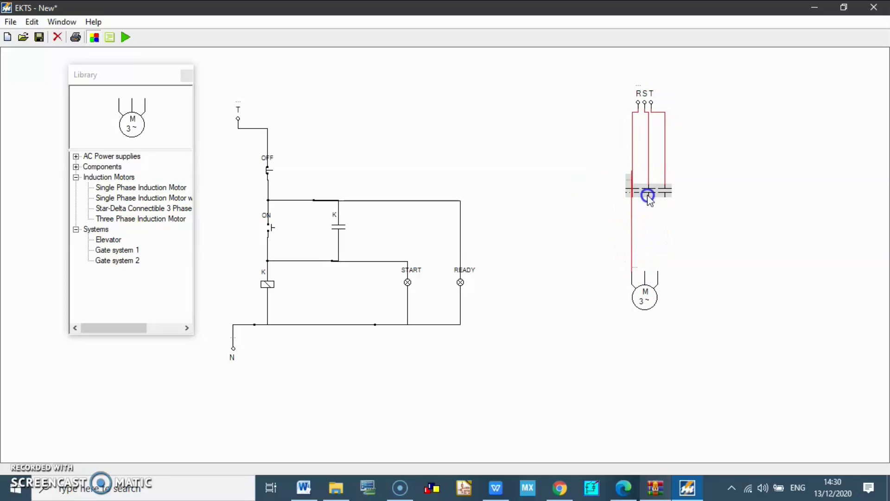
left_click(690, 207)
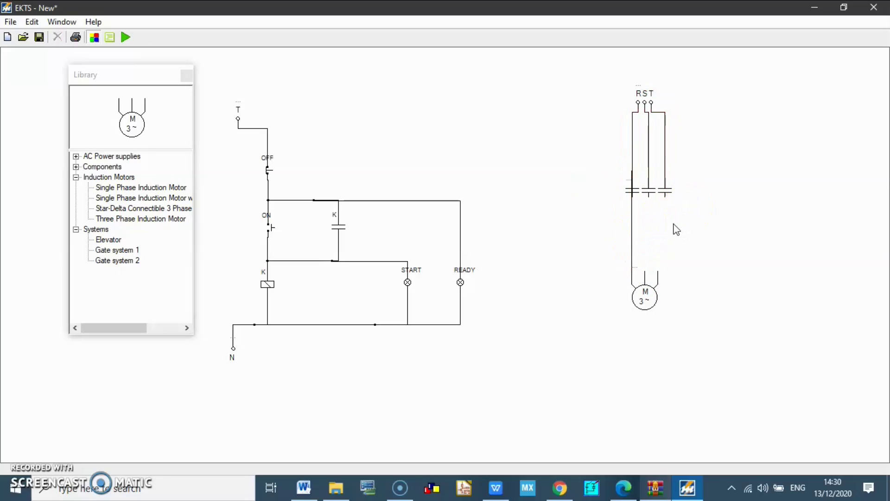
left_click_drag(649, 190, 645, 273)
left_click(648, 170)
left_click_drag(666, 165, 658, 281)
- Assign the triple contact in the motor's power circuit to contactor K
double_click(629, 148)
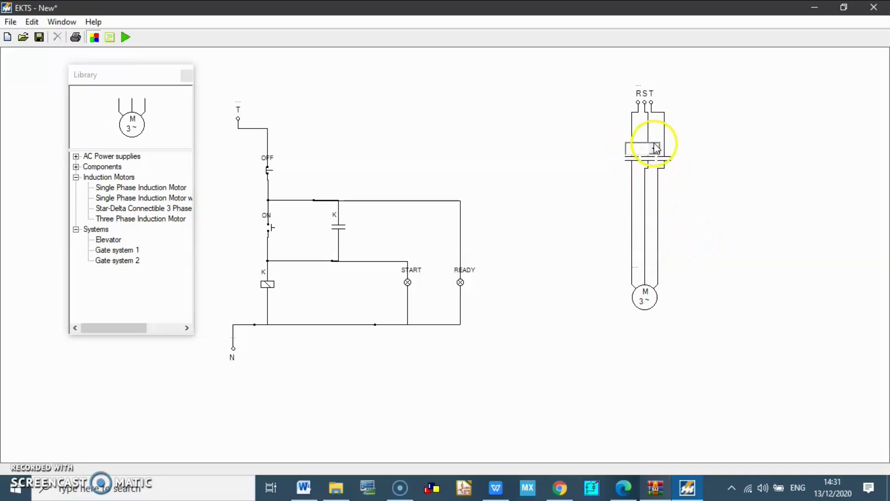
left_click(653, 148)
left_click(644, 161)
left_click(700, 167)
- Simulate the circuit, start the motor with the ON button, stop it with OFF, and end the simulation
left_click(126, 37)
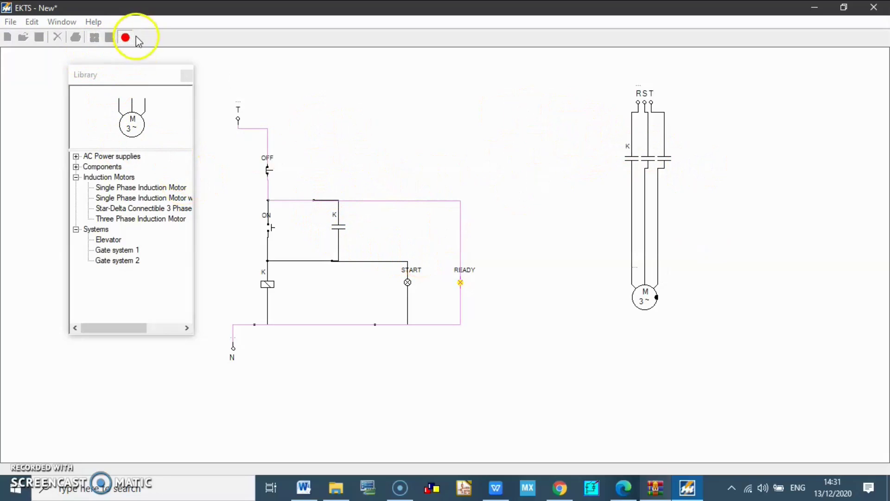
left_click_drag(153, 75, 88, 63)
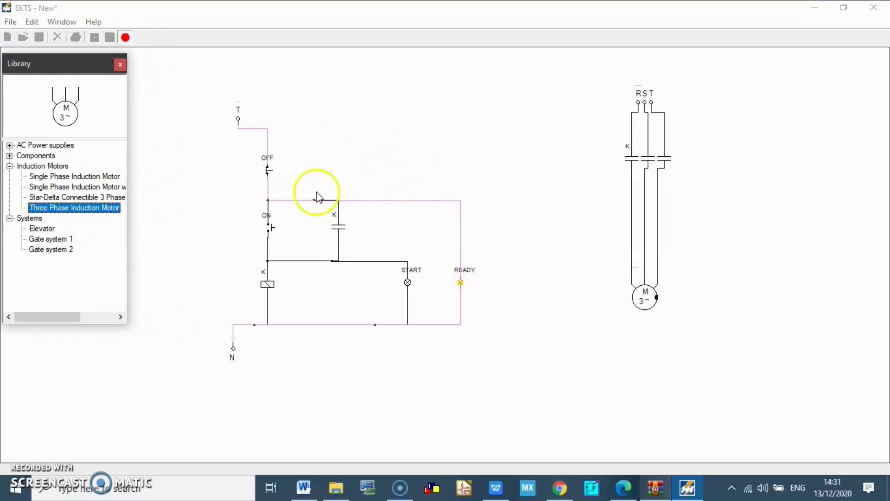
left_click(268, 230)
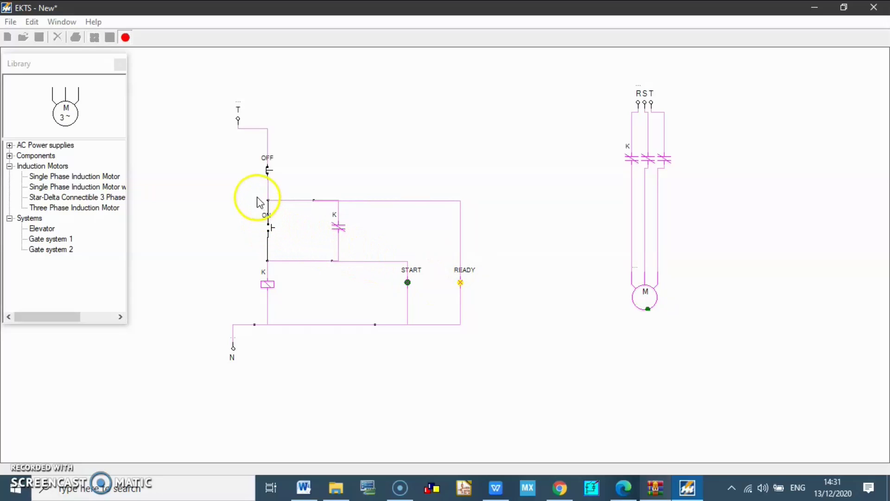
left_click(267, 172)
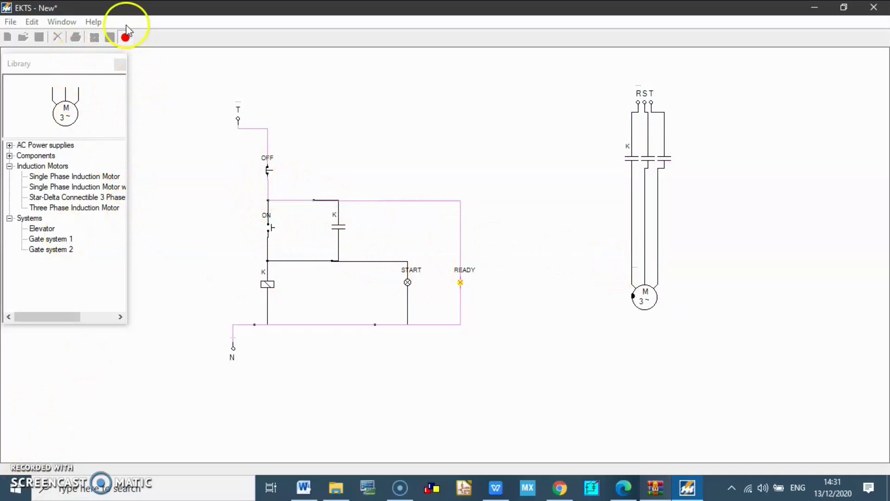
left_click(125, 37)
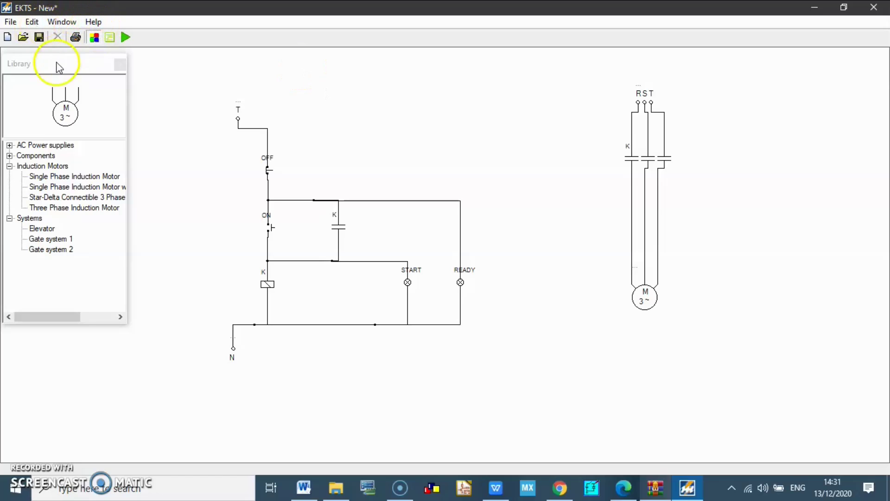
- Add another Lamp from the component library to the drawing, beyond the READY lamp
left_click(10, 166)
left_click(9, 155)
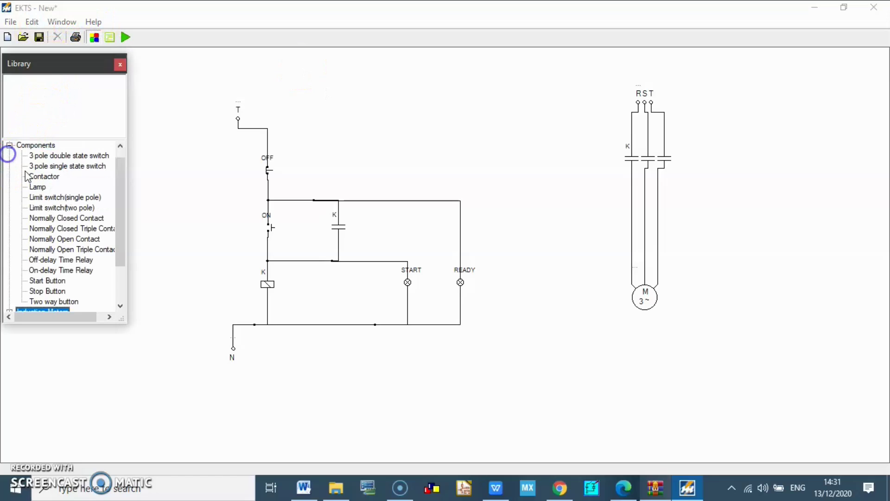
left_click(37, 187)
left_click_drag(49, 60, 150, 67)
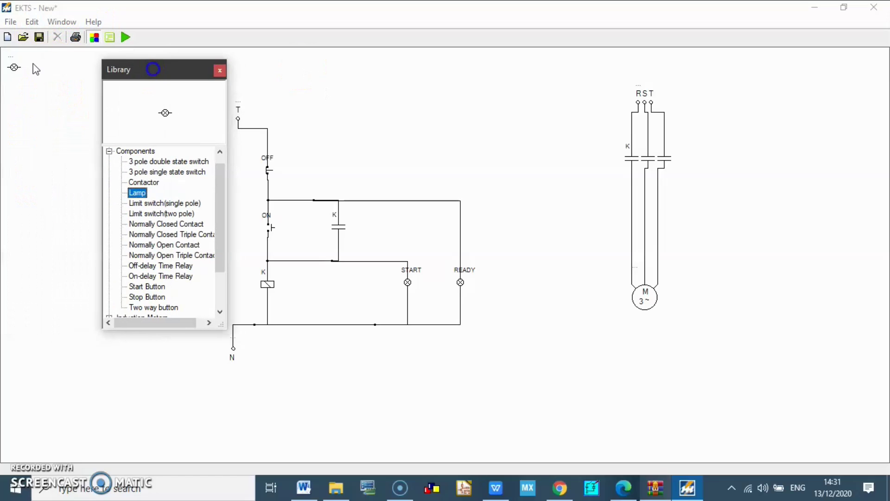
left_click(14, 68)
left_click_drag(14, 68, 522, 231)
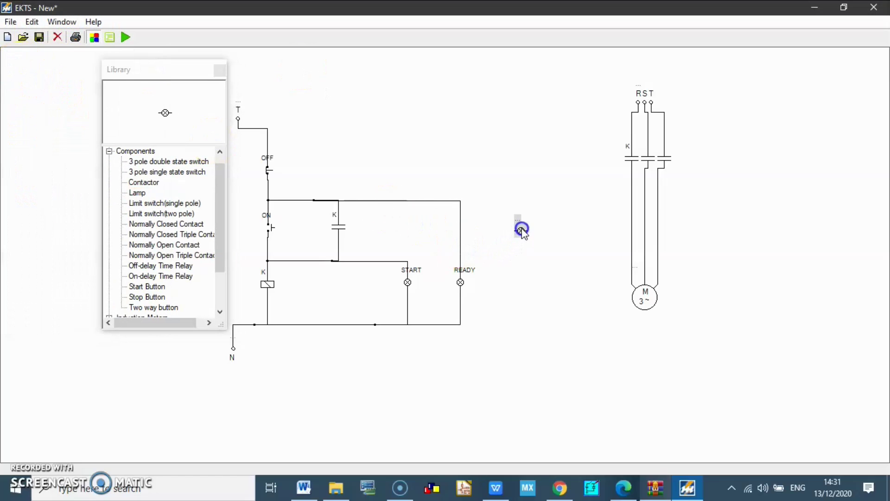
- Rotate the new lamp by 90 degrees and align it level with the READY lamp
right_click(519, 228)
mouse_move(563, 233)
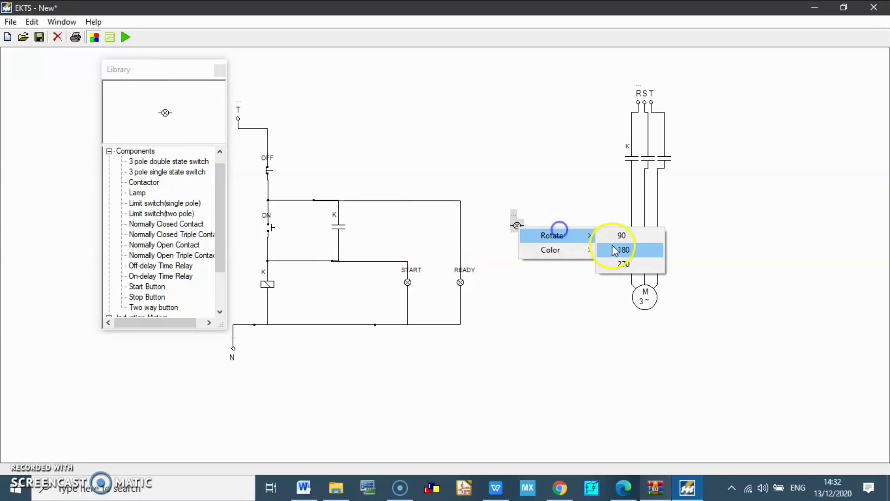
left_click(616, 234)
left_click(517, 237)
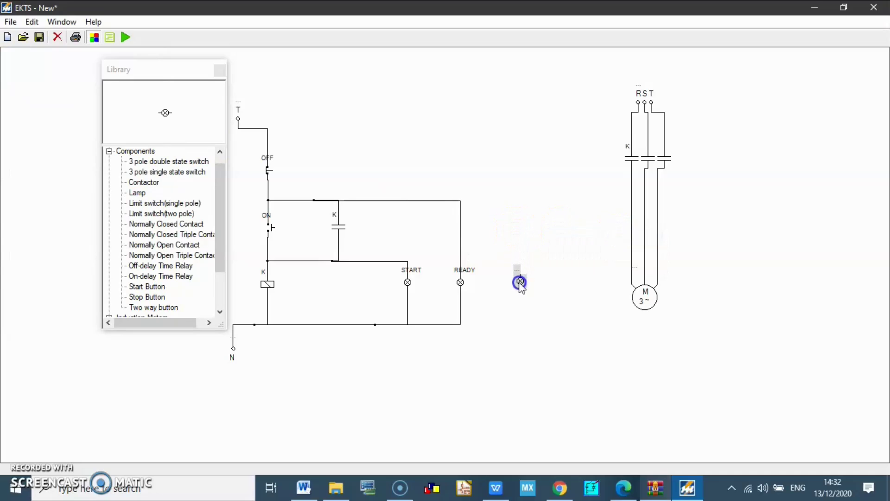
left_click(528, 254)
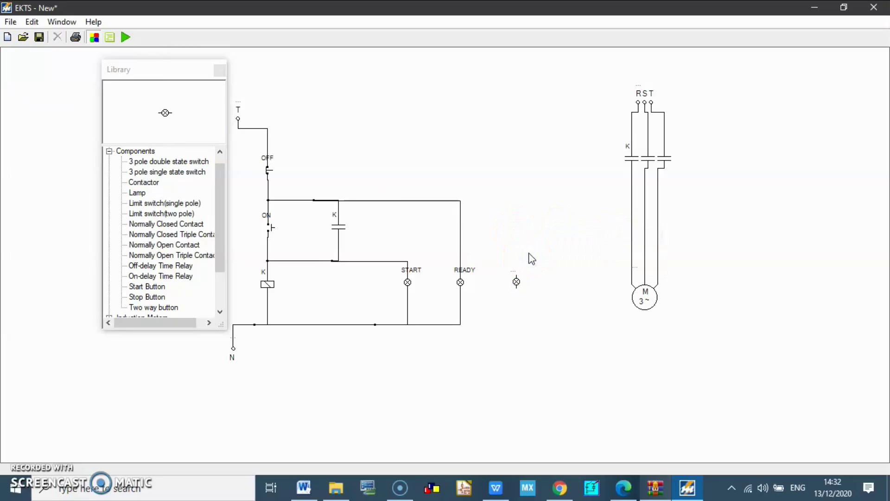
- Place a Normally Closed Contact above the new lamp and rotate it to stand vertically
left_click(167, 244)
left_click(170, 235)
left_click(175, 225)
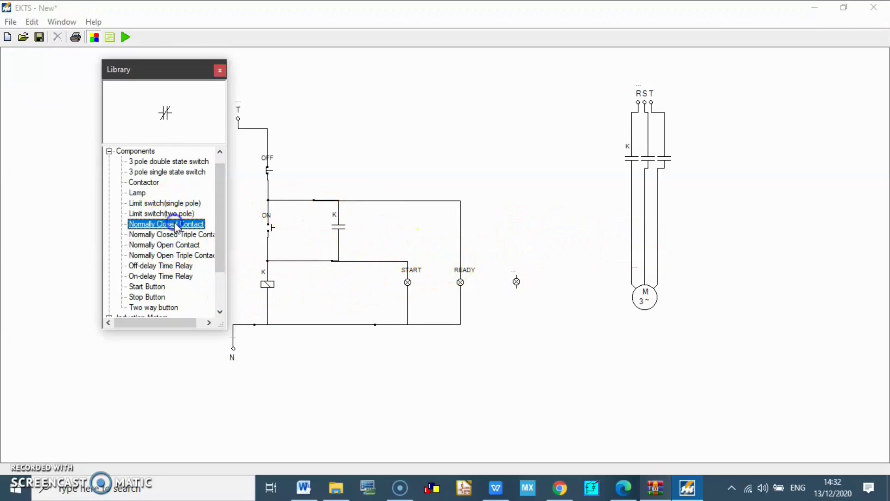
left_click_drag(176, 225, 56, 108)
left_click_drag(13, 69, 521, 230)
right_click(516, 231)
left_click(552, 235)
left_click(605, 233)
left_click(529, 224)
- Wire the normally closed contact to the lamp below it and set the lamp's color to red
left_click_drag(515, 225, 518, 275)
left_click(557, 233)
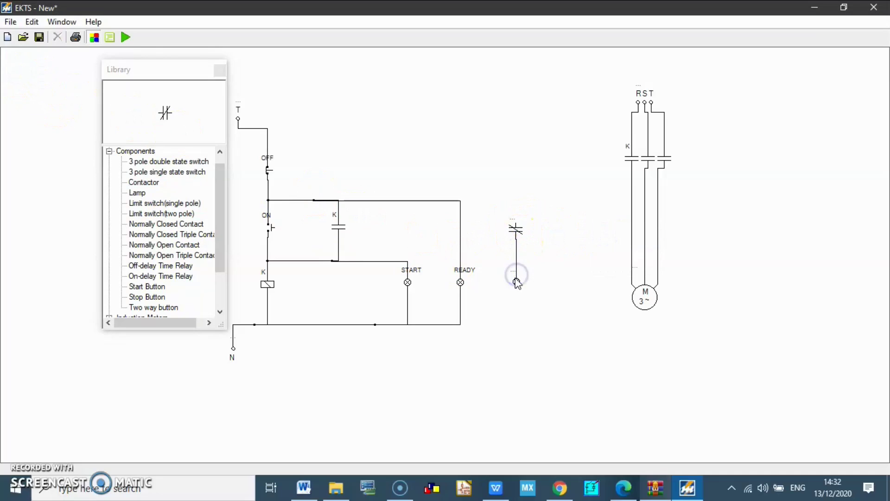
right_click(515, 278)
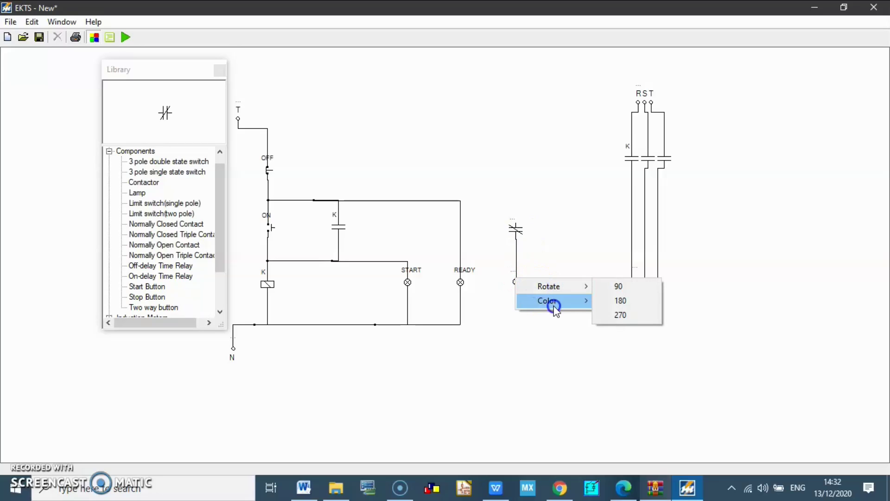
left_click(613, 298)
- Wire the normally closed contact's upper terminal to the supply line feeding the READY lamp and straighten the wire
left_click(517, 222)
left_click_drag(517, 224, 517, 225)
left_click(496, 225)
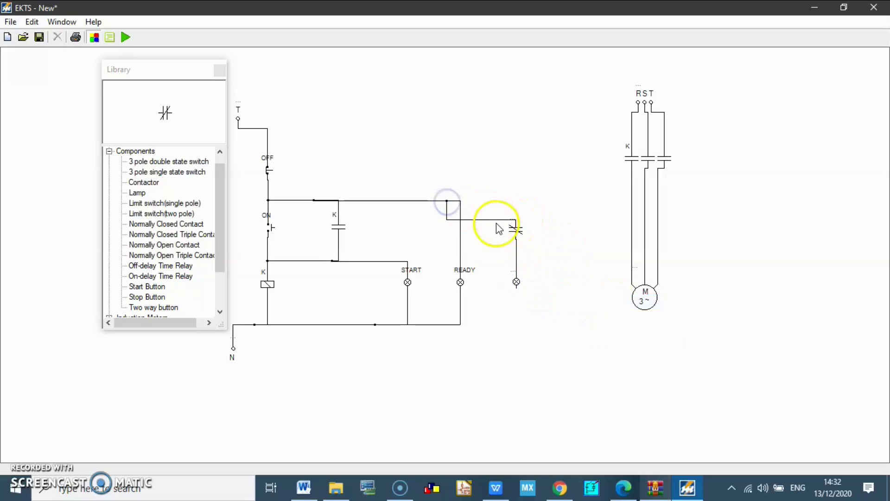
left_click(511, 201)
- Wire the new lamp's lower terminal to the neutral line beneath the READY lamp, squaring the wire with that line
left_click(529, 287)
mouse_move(529, 287)
left_mouse_down()
mouse_move(487, 315)
mouse_move(520, 302)
mouse_move(515, 280)
left_mouse_up()
left_click(518, 291)
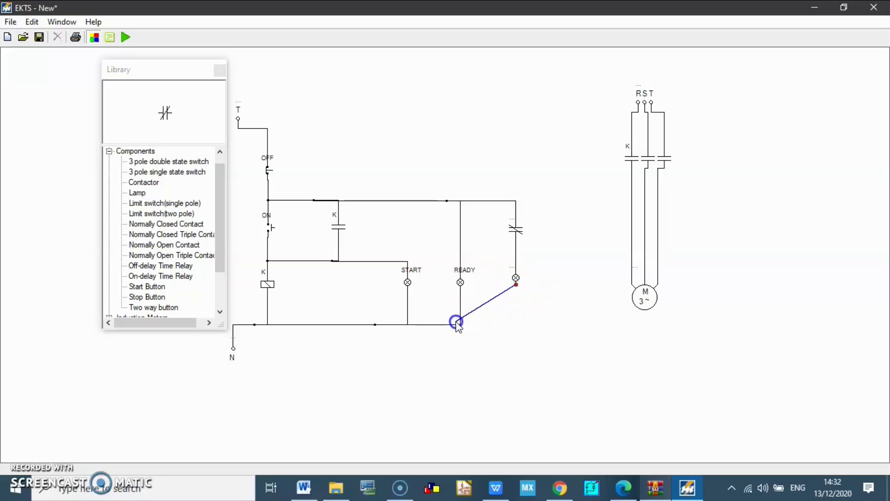
left_click(457, 324)
left_click_drag(504, 288, 502, 324)
- Label the new lamp STOP and assign the normally closed contact above it to contactor K
double_click(513, 267)
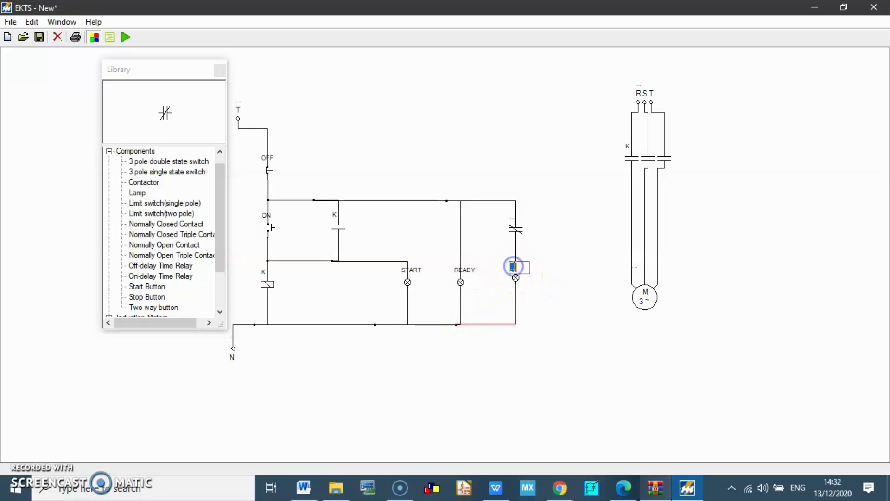
left_click(548, 278)
double_click(513, 219)
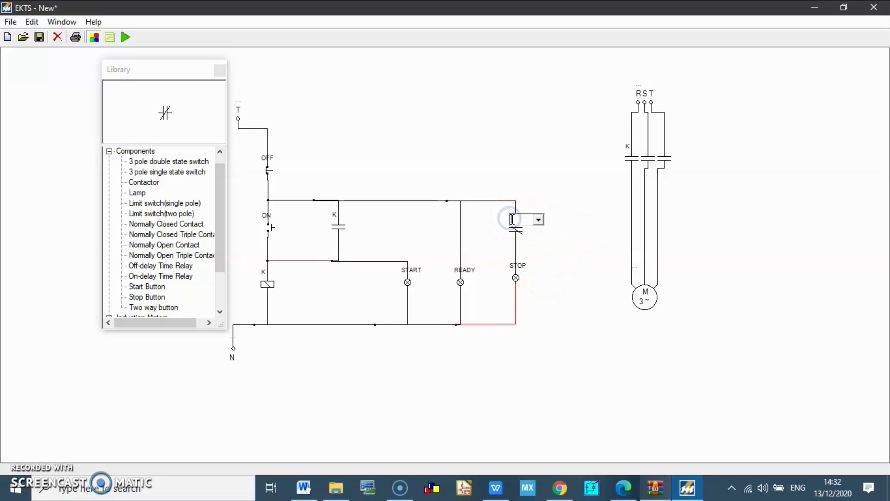
left_click(538, 220)
left_click(533, 235)
left_click(544, 181)
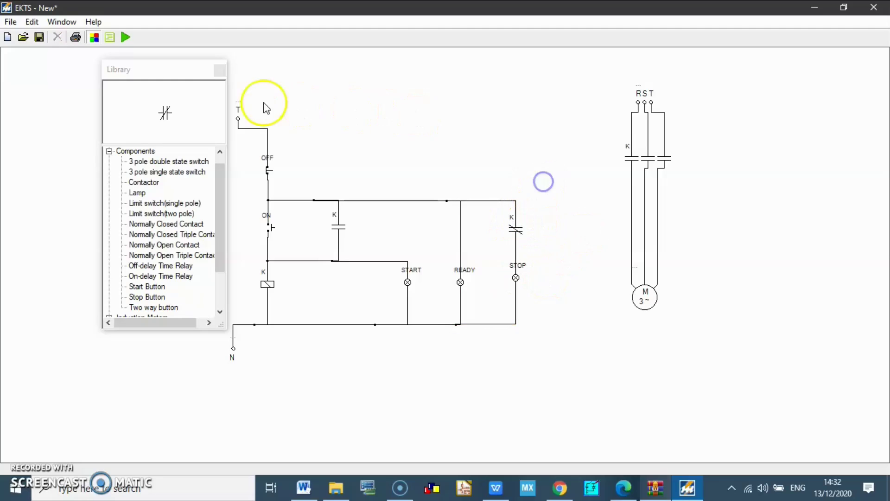
- Simulate the circuit with the STOP lamp, operating ON, OFF and ON again, and end the simulation
left_click(126, 37)
left_click_drag(131, 67, 49, 73)
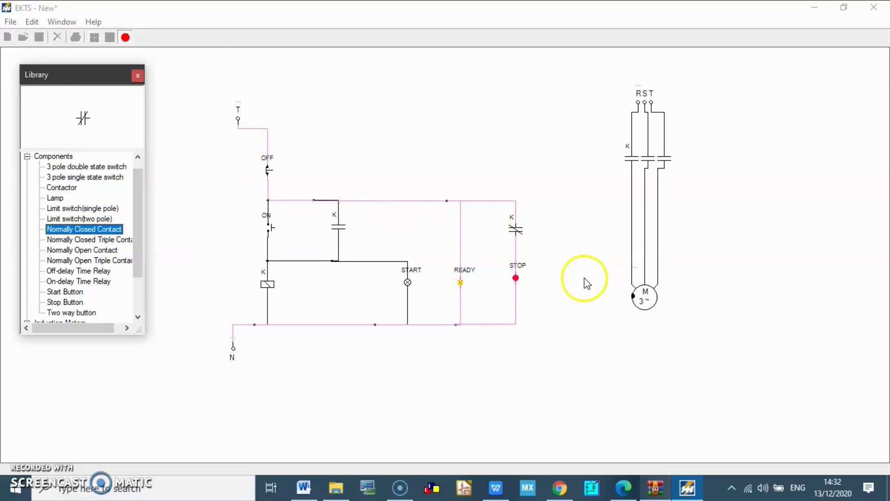
left_click(269, 232)
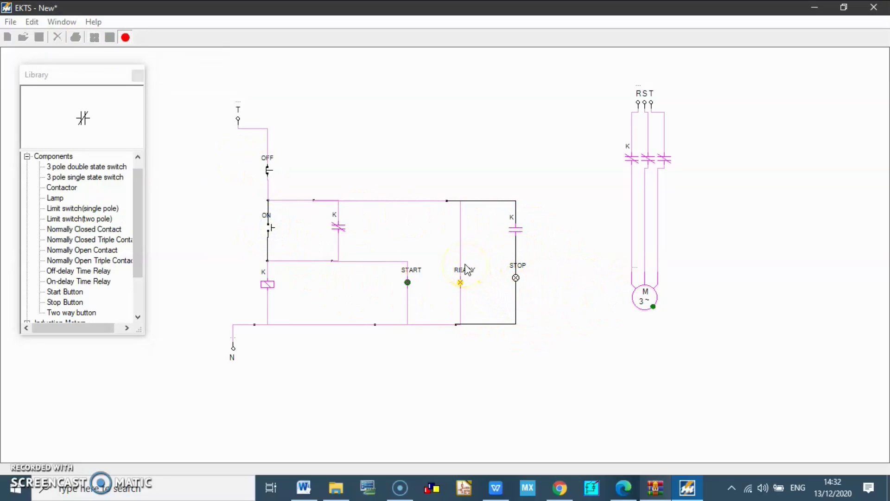
left_click(267, 173)
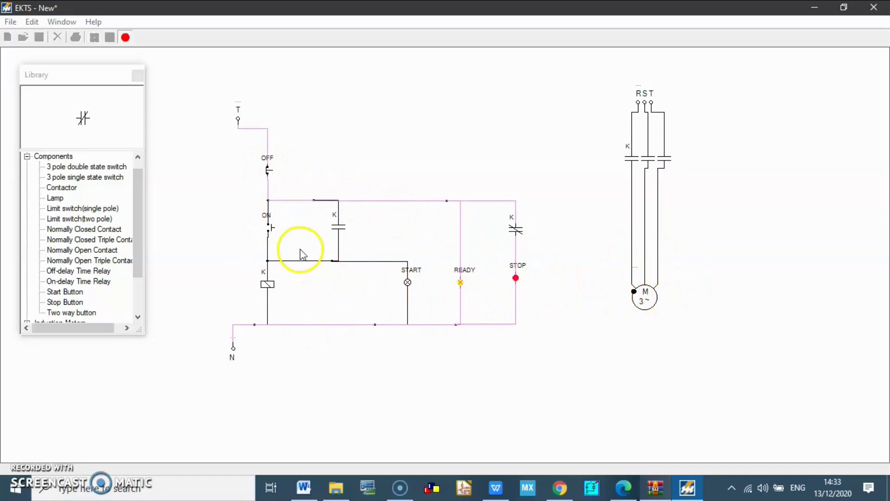
left_click(269, 228)
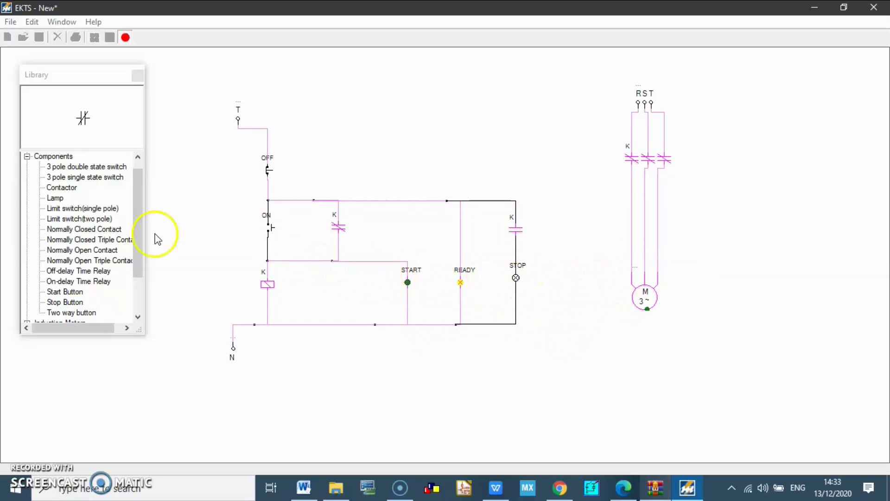
left_click(125, 36)
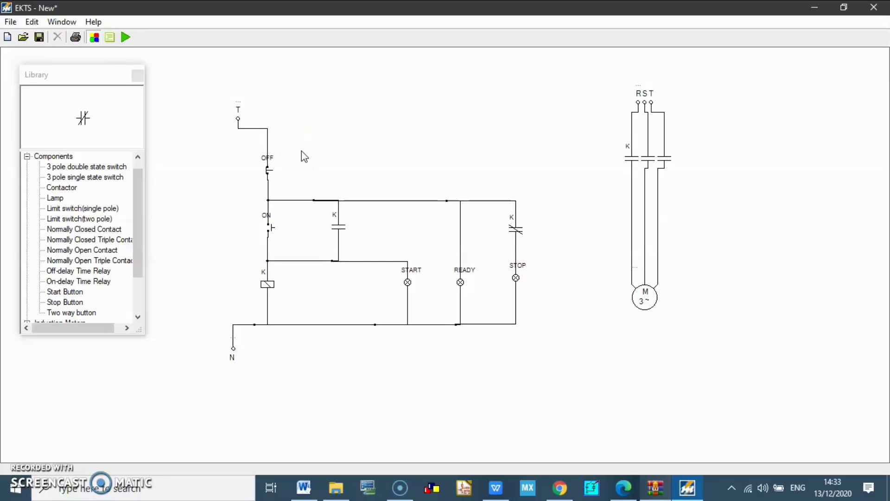
- Label the control circuit's T supply terminal PLN
double_click(238, 104)
left_click(467, 157)
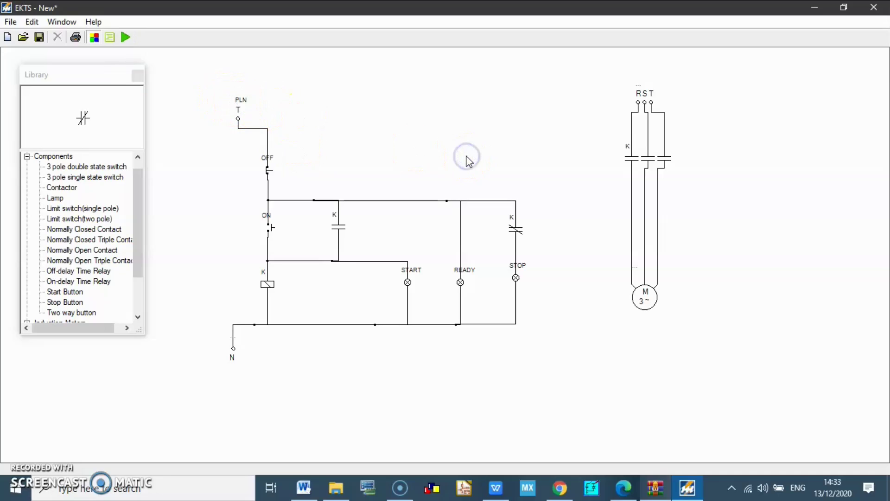